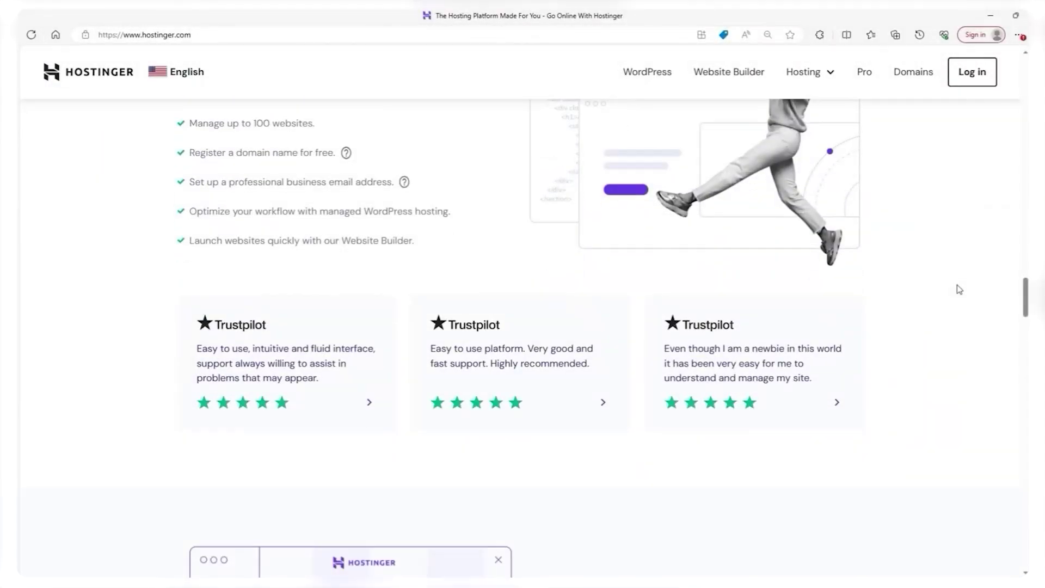
Scroll the Hostinger web hosting page to the Premium $2.99, Business $3.99 and Cloud Startup $8.99 plan cards.
scroll(958, 289, "down", 3)
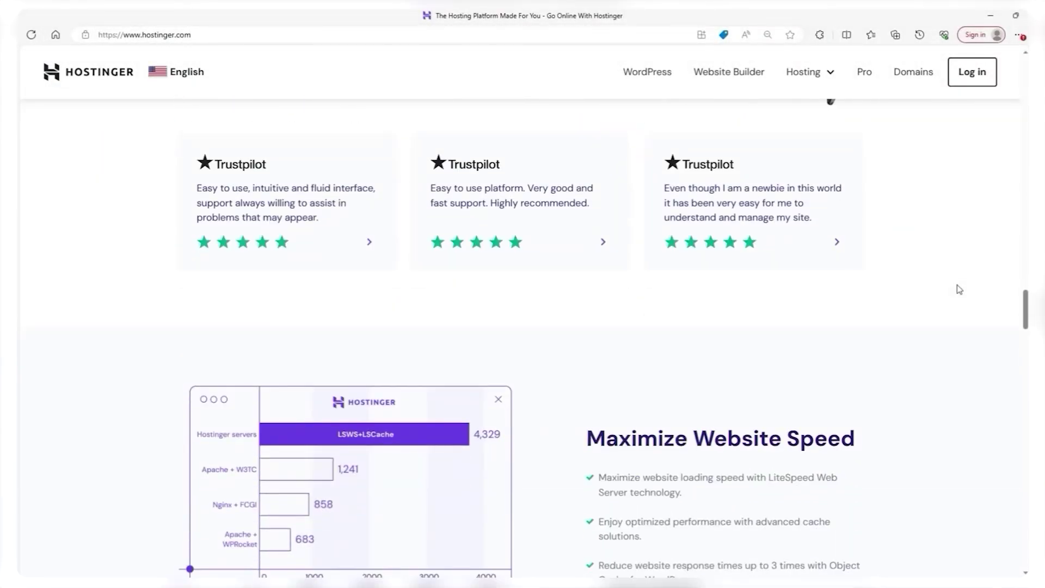
scroll(956, 289, "down", 7)
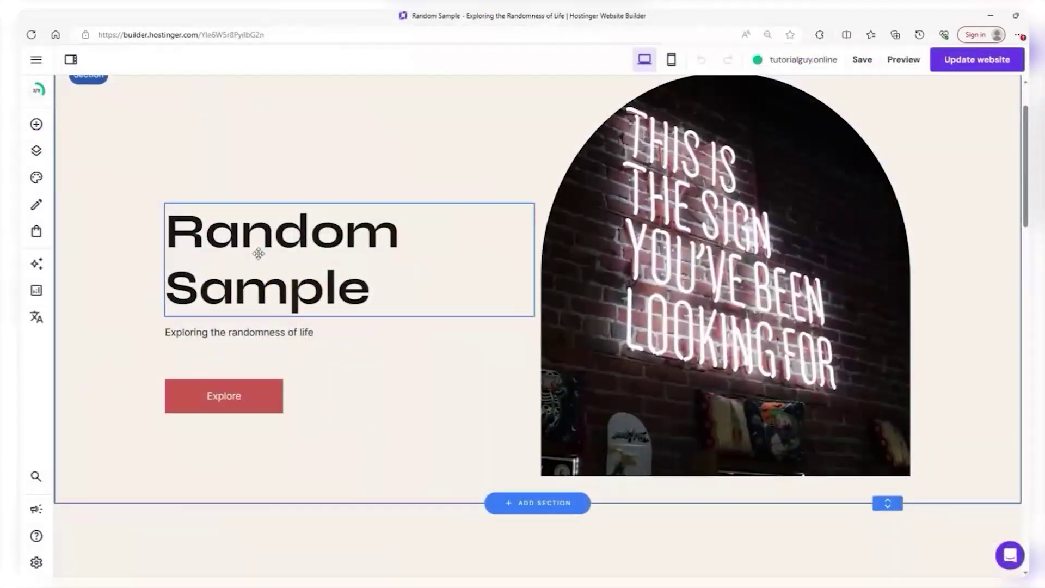
scroll(257, 260, "down", 8)
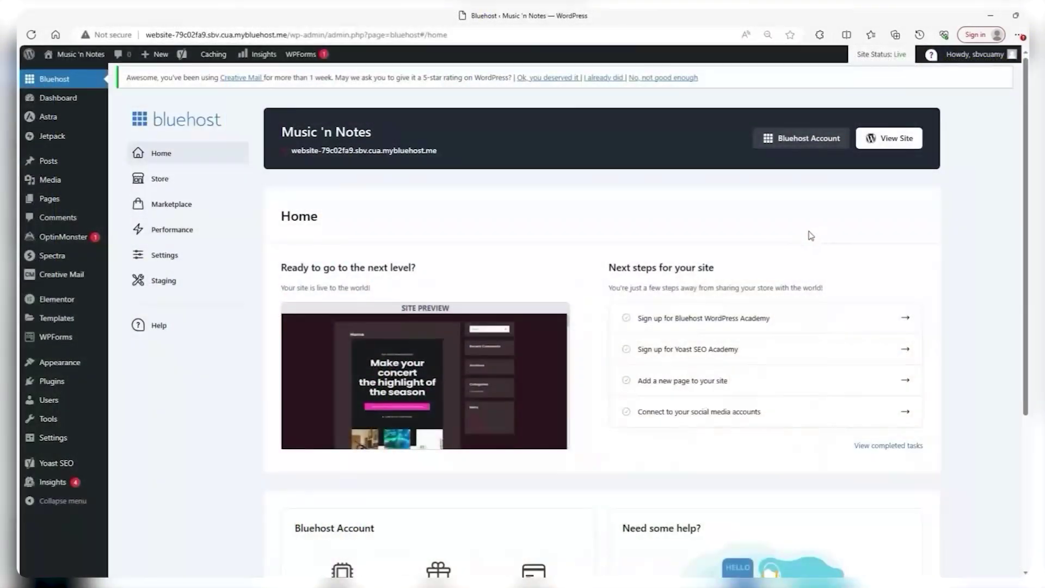
scroll(811, 234, "down", 4)
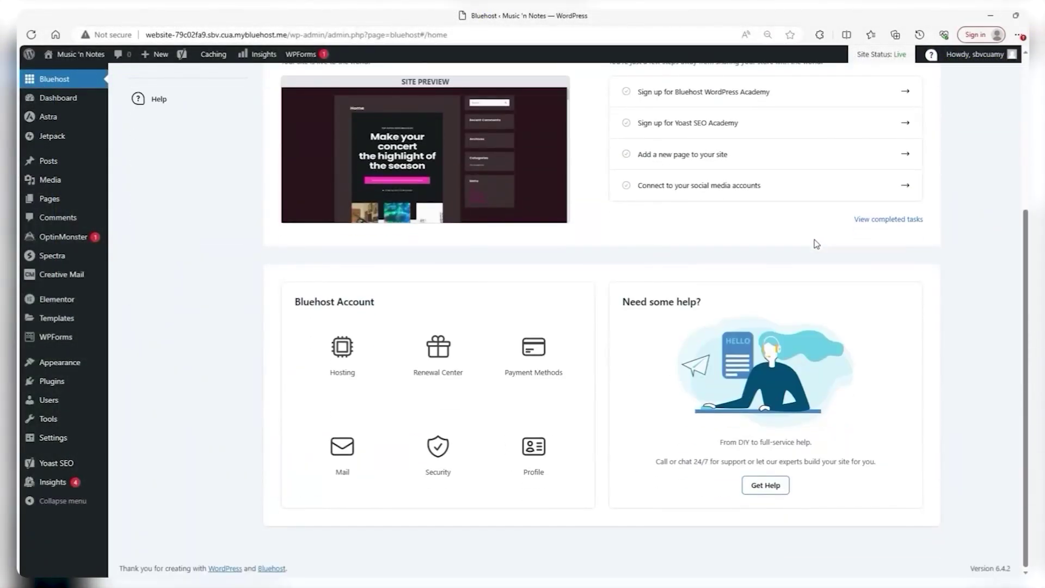
scroll(816, 244, "up", 5)
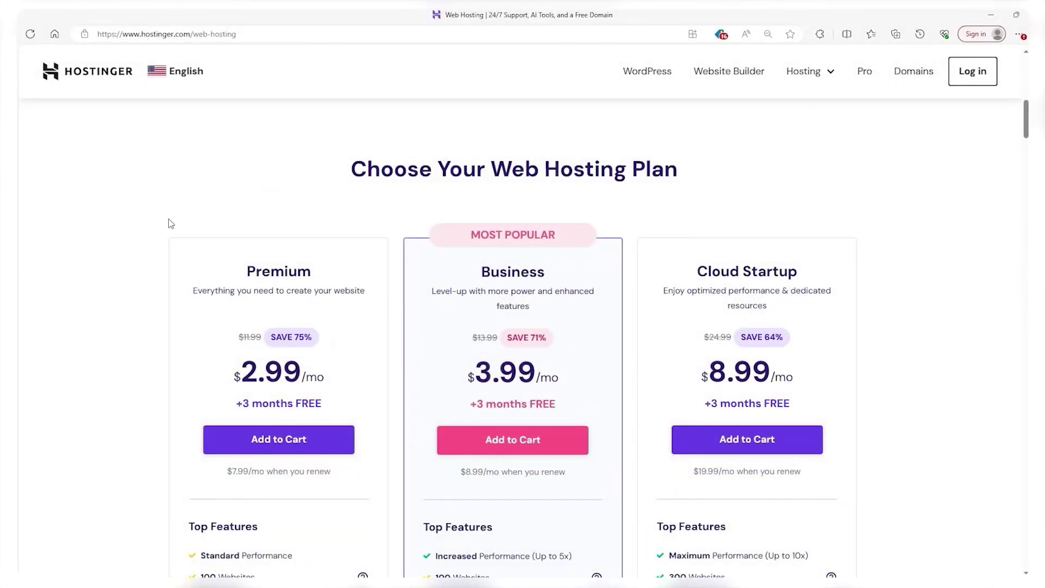
Autoscroll through the Premium, Business and Cloud Startup feature lists to review them.
middle_click(96, 217)
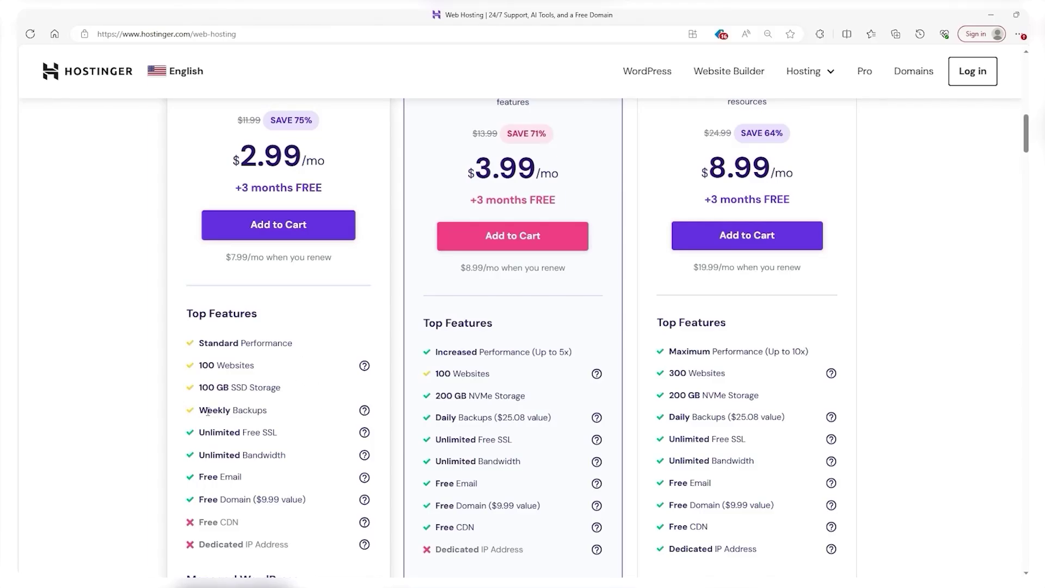
scroll(222, 432, "down", 10)
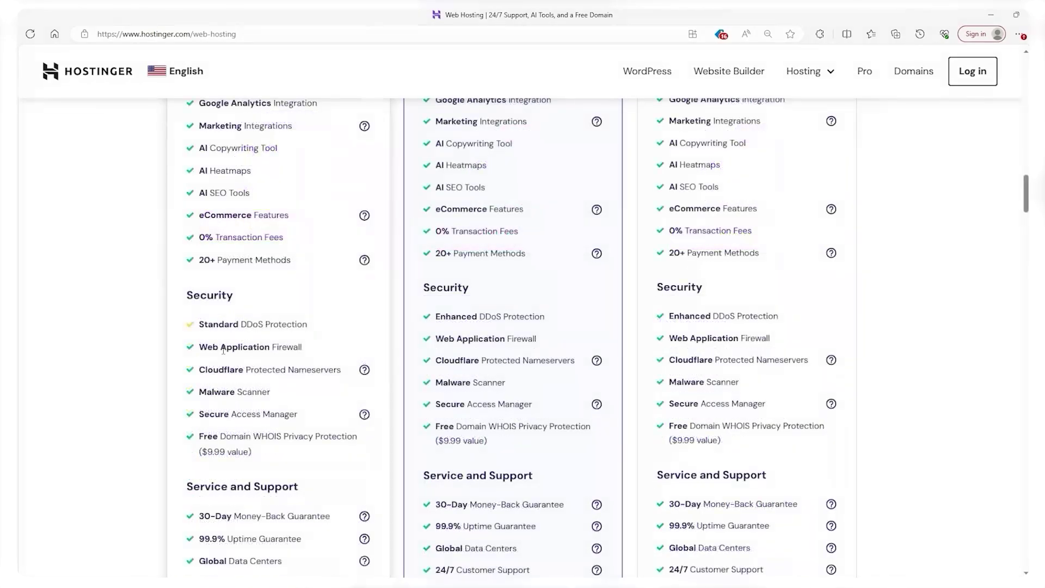
scroll(305, 448, "up", 10)
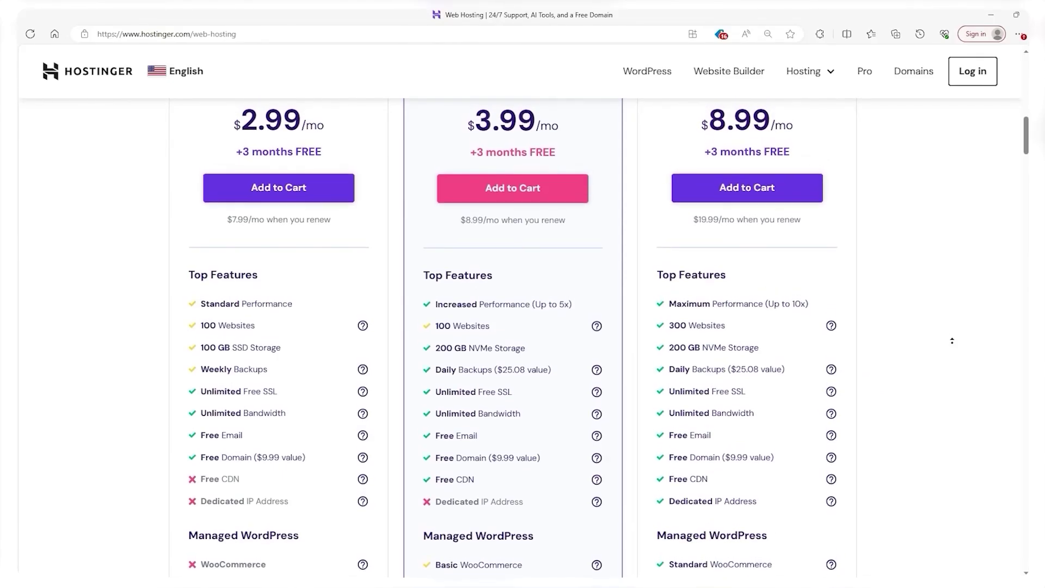
scroll(953, 354, "up", 1)
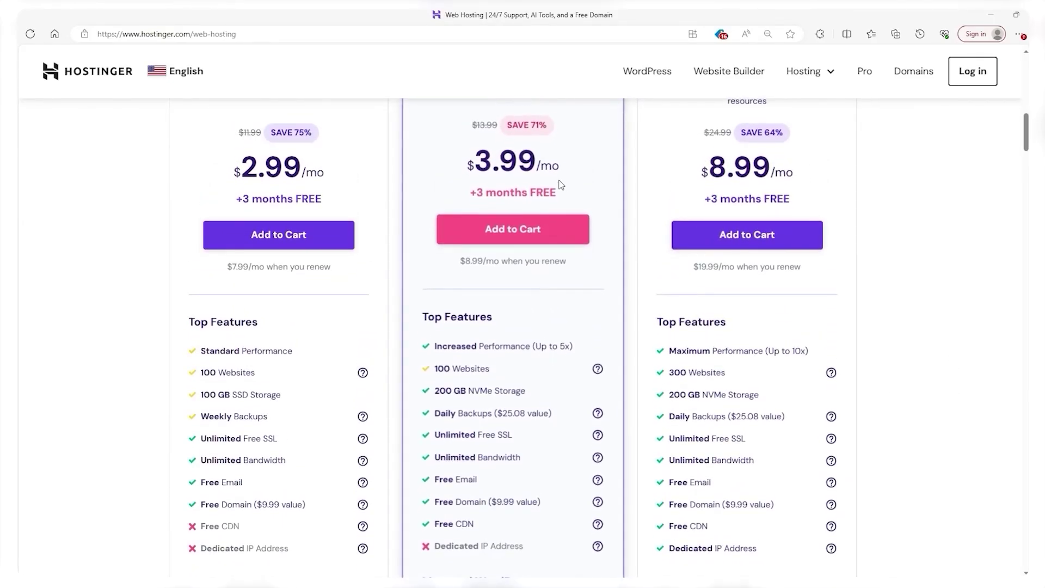
scroll(561, 186, "up", 2)
scroll(541, 229, "down", 3)
scroll(539, 213, "down", 1)
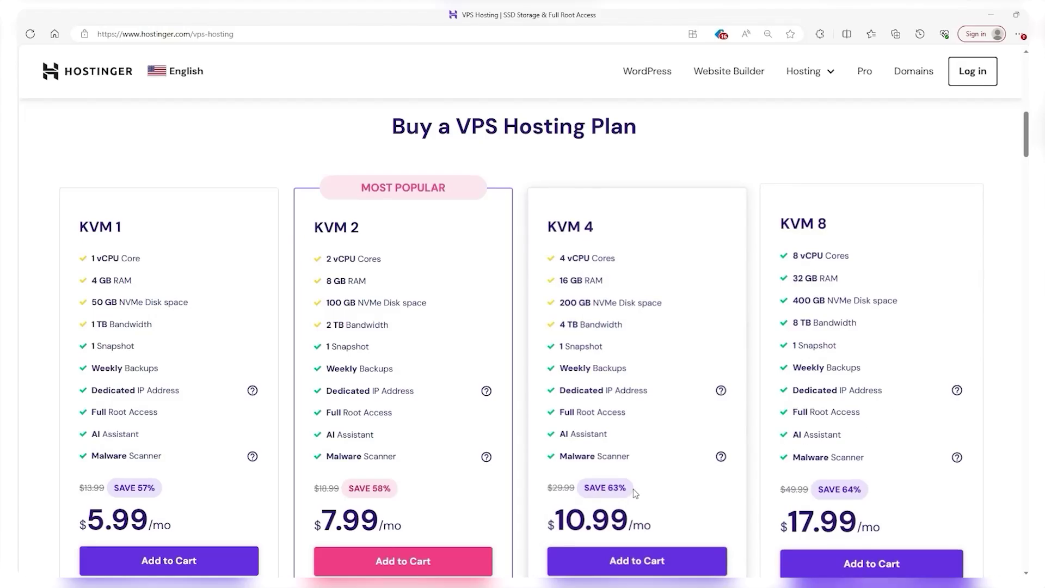
Examine the KVM 1 to KVM 8 plan details, priced $5.99 to $17.99 monthly.
mouse_move(255, 395)
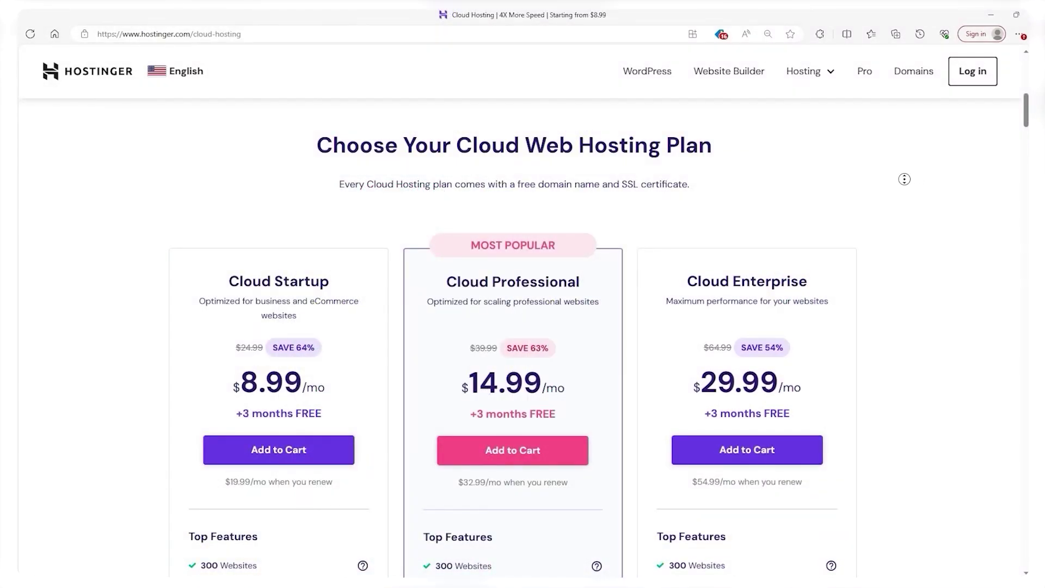
Scroll down the cloud hosting page through the Cloud Startup, Professional and Enterprise features.
scroll(912, 214, "down", 1)
scroll(912, 214, "down", 3)
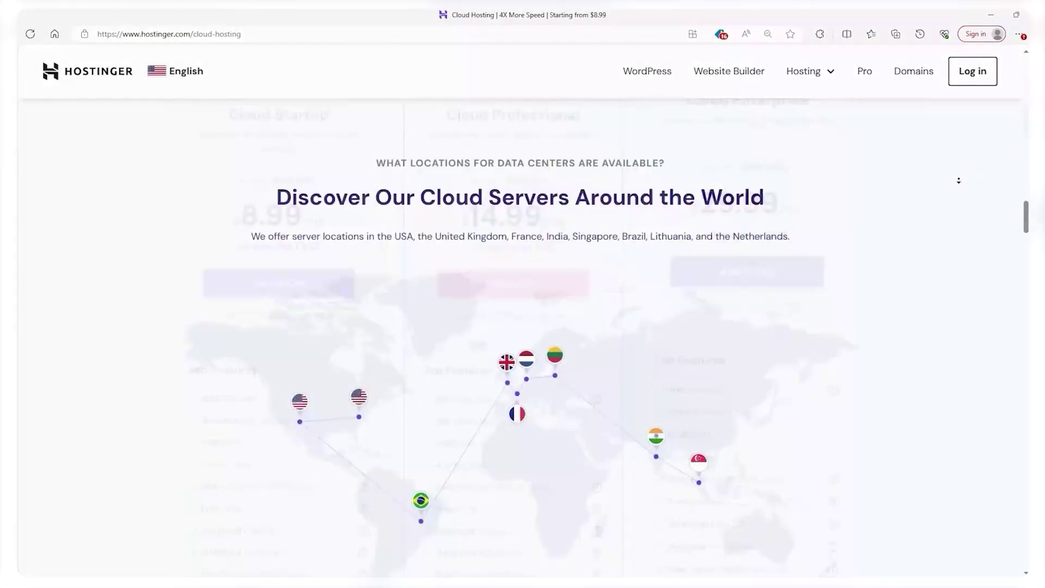
scroll(959, 184, "down", 1)
scroll(959, 184, "down", 2)
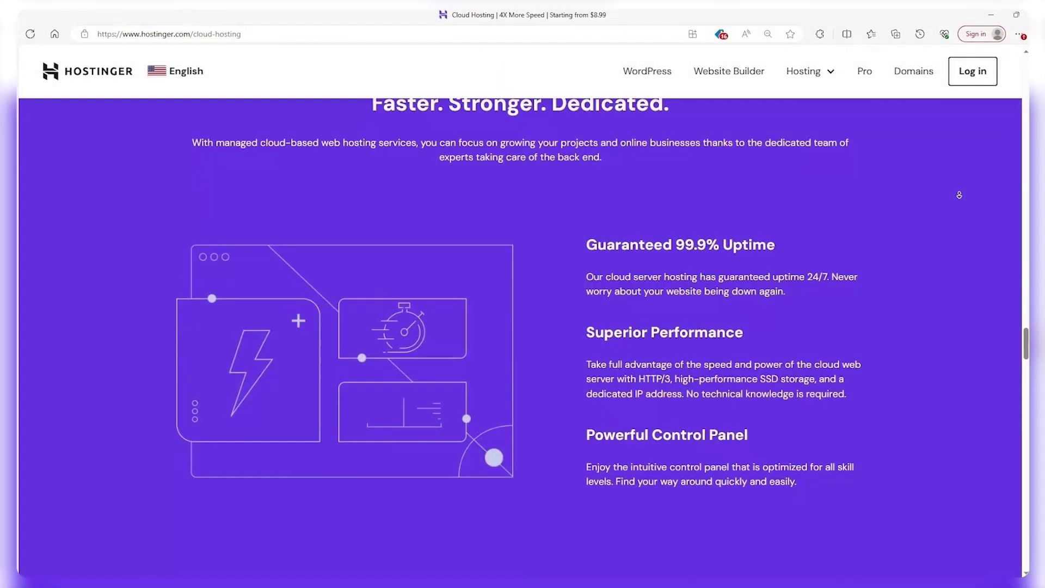
scroll(959, 195, "down", 4)
scroll(960, 196, "down", 5)
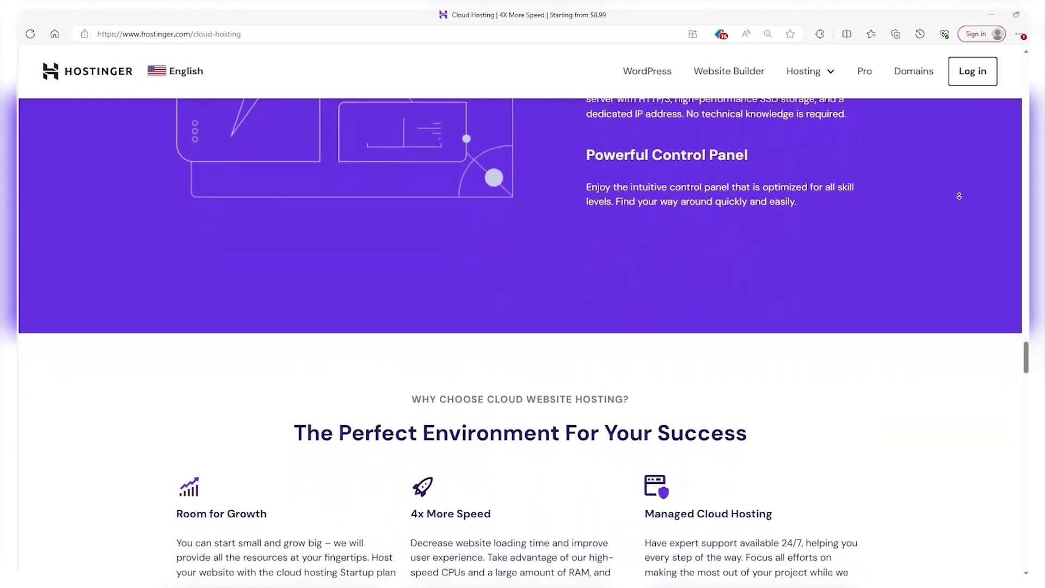
scroll(959, 196, "down", 5)
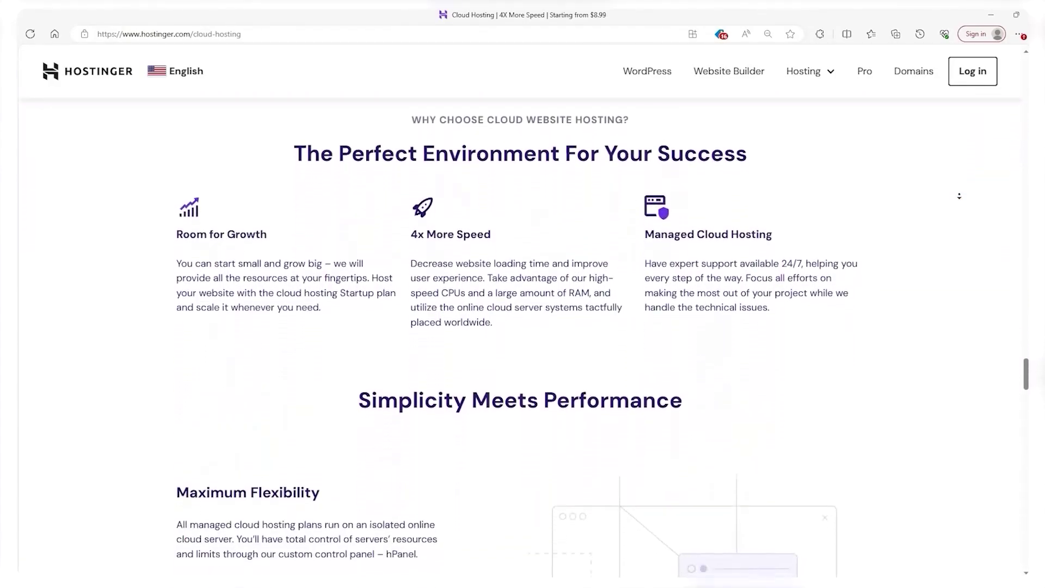
scroll(963, 198, "down", 5)
scroll(967, 195, "down", 5)
scroll(965, 195, "down", 4)
scroll(982, 197, "down", 2)
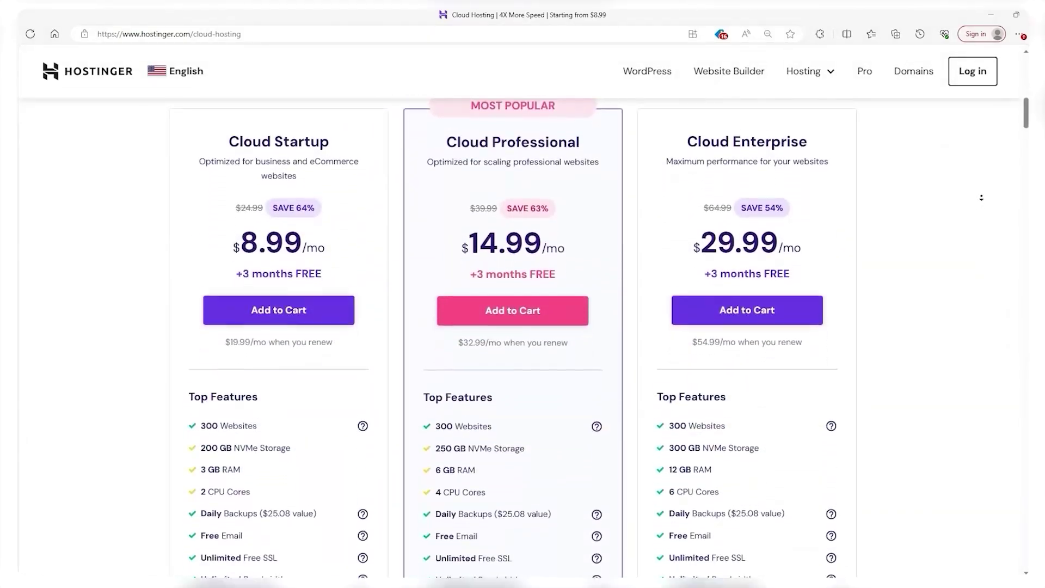
scroll(982, 198, "down", 4)
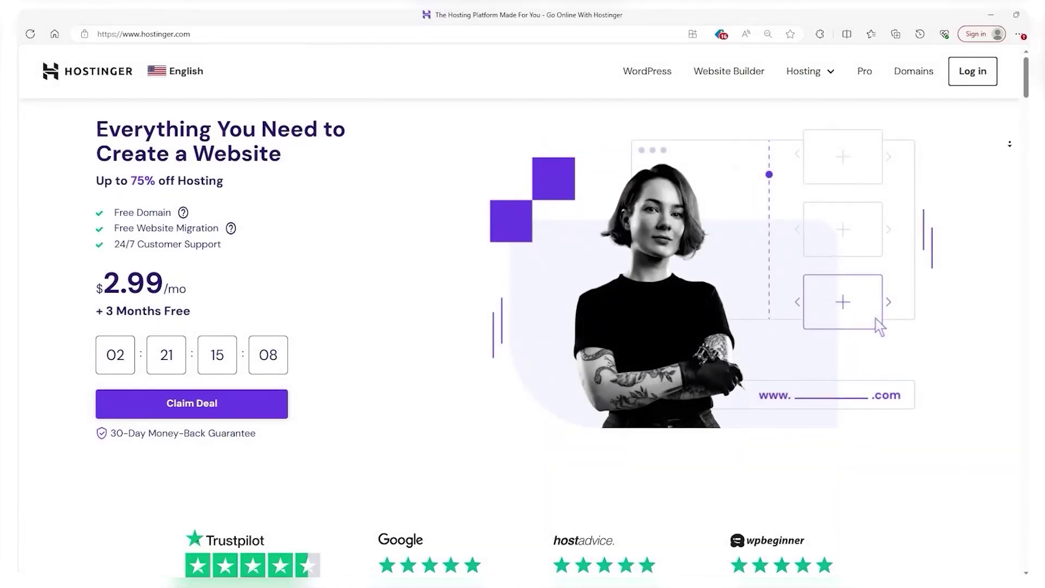
Scroll the Hostinger homepage down to the $2.99/mo pricing cards.
scroll(514, 343, "down", 3)
scroll(513, 343, "down", 8)
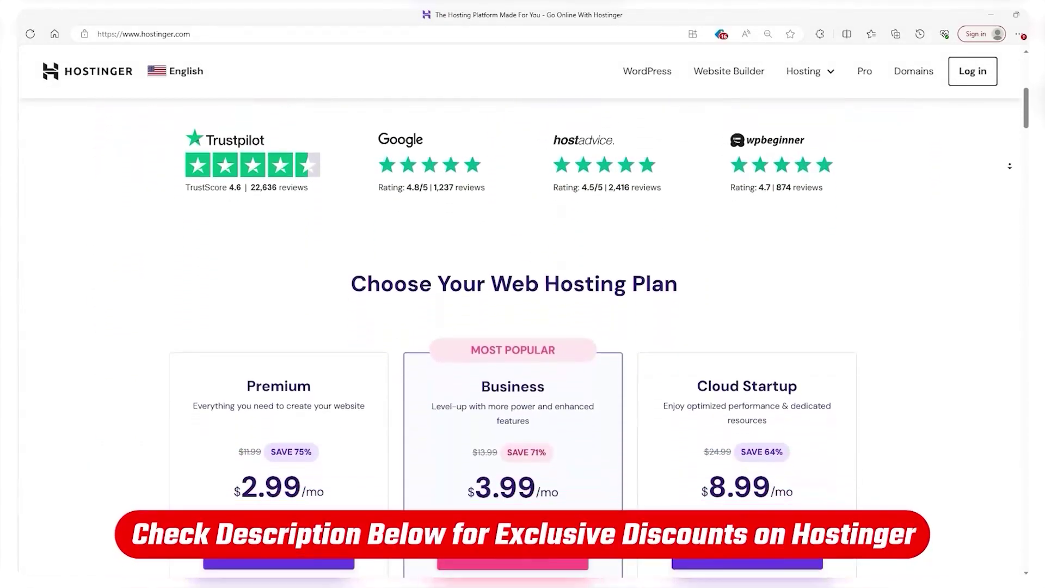
scroll(1009, 148, "down", 1)
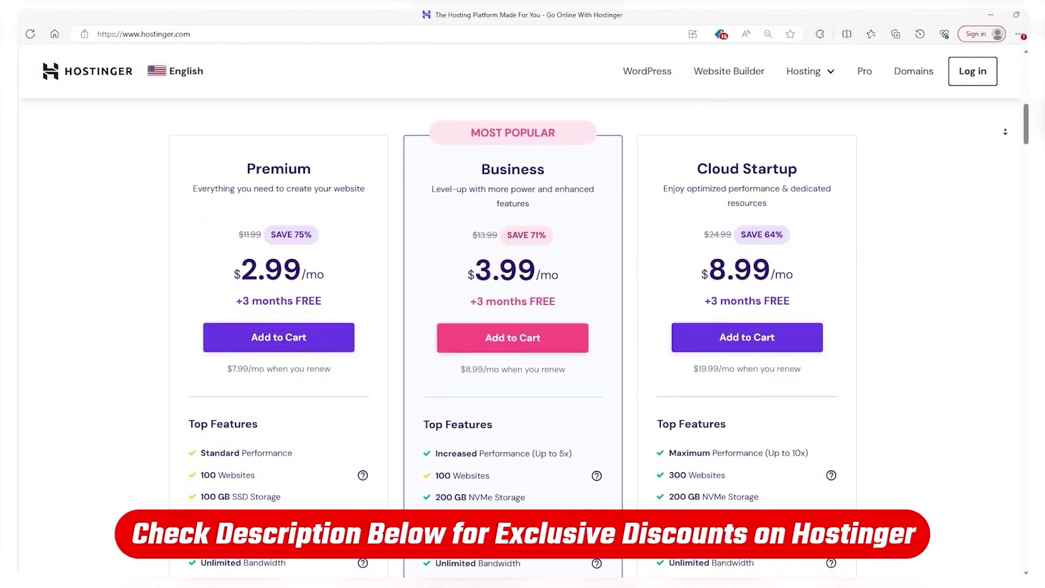
scroll(513, 343, "down", 1)
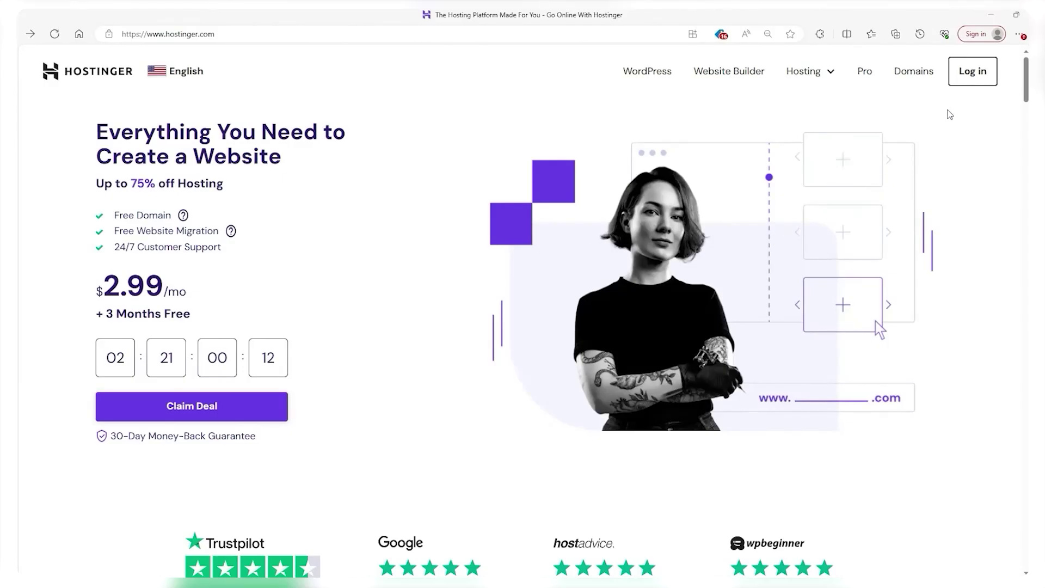
Log in to hPanel and start adding a new website from the Websites list.
left_click(962, 78)
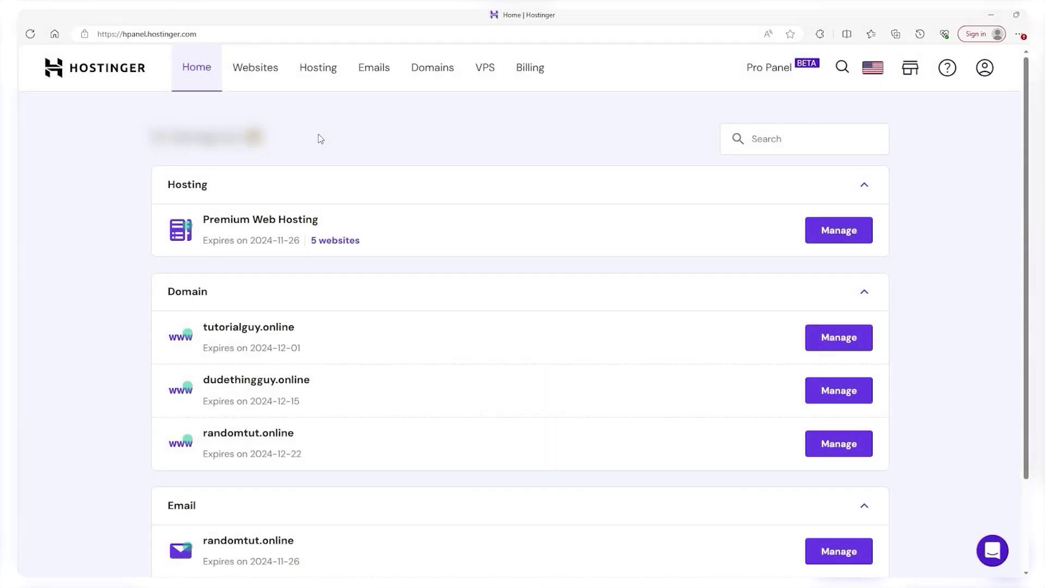
left_click(259, 74)
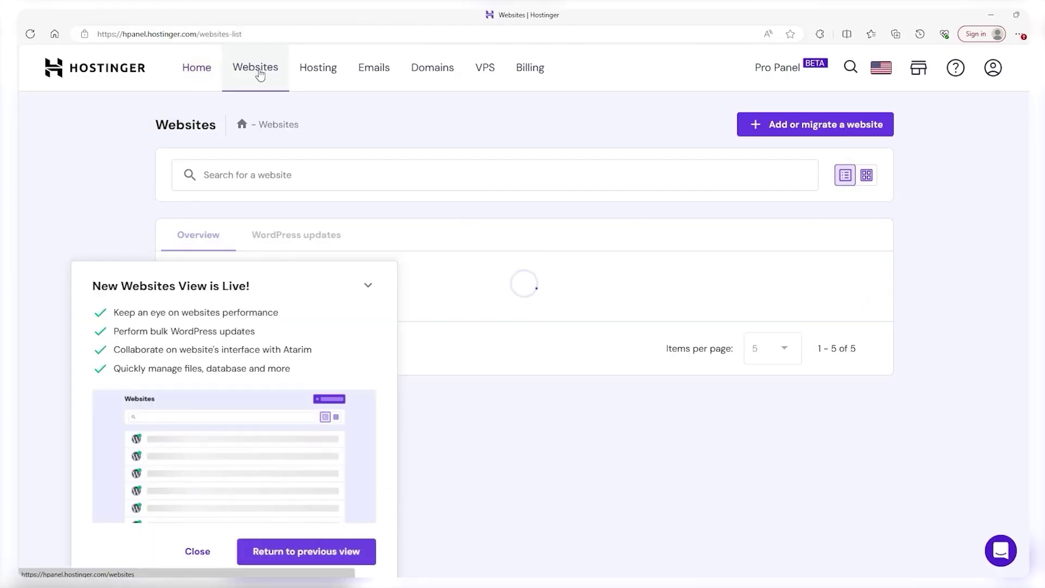
left_click(782, 125)
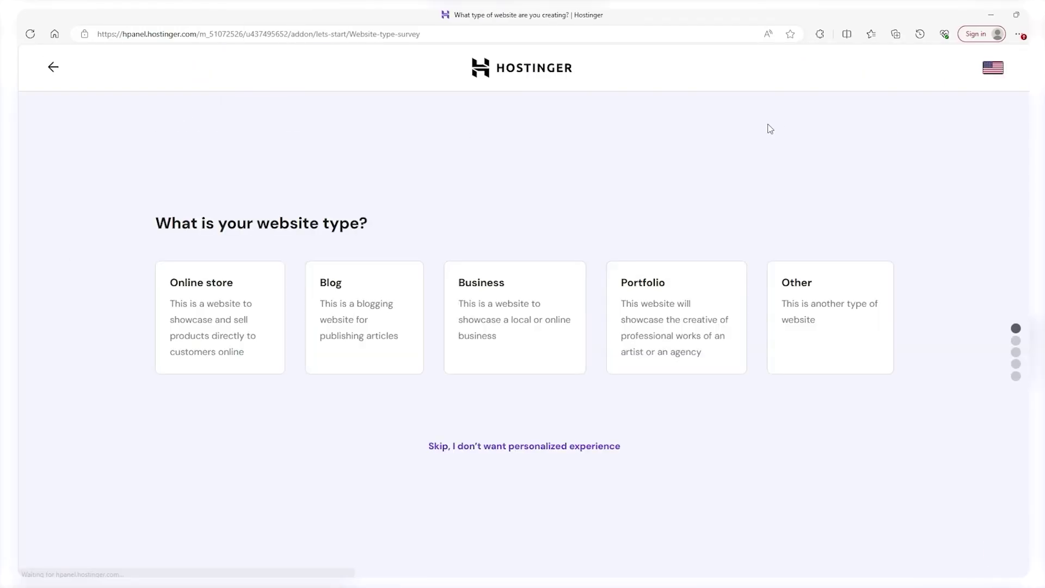
Choose a brand-new Online store built with AI Builder, after glancing at WordPress.
left_click(206, 293)
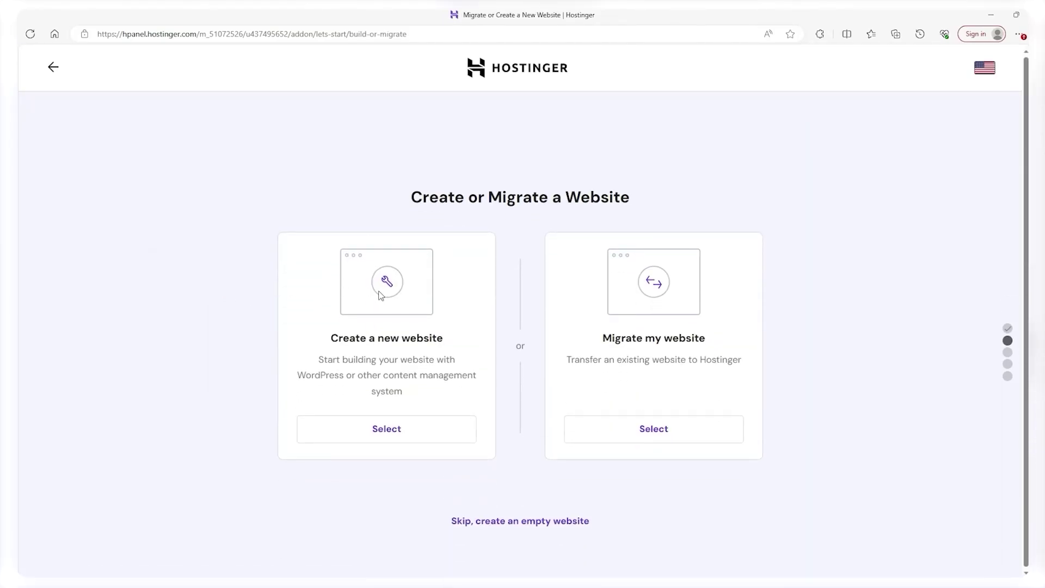
left_click(388, 436)
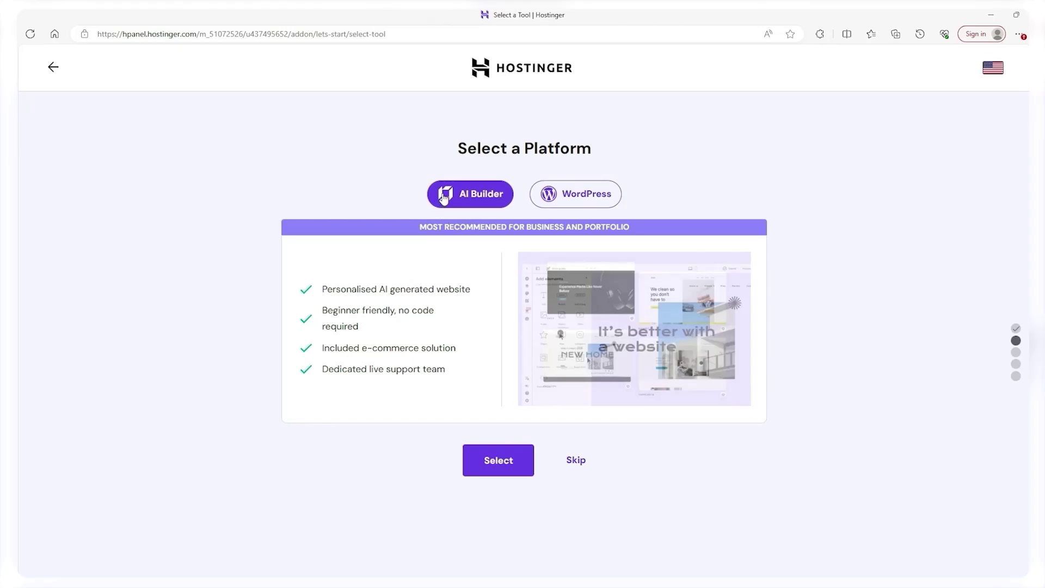
left_click(579, 191)
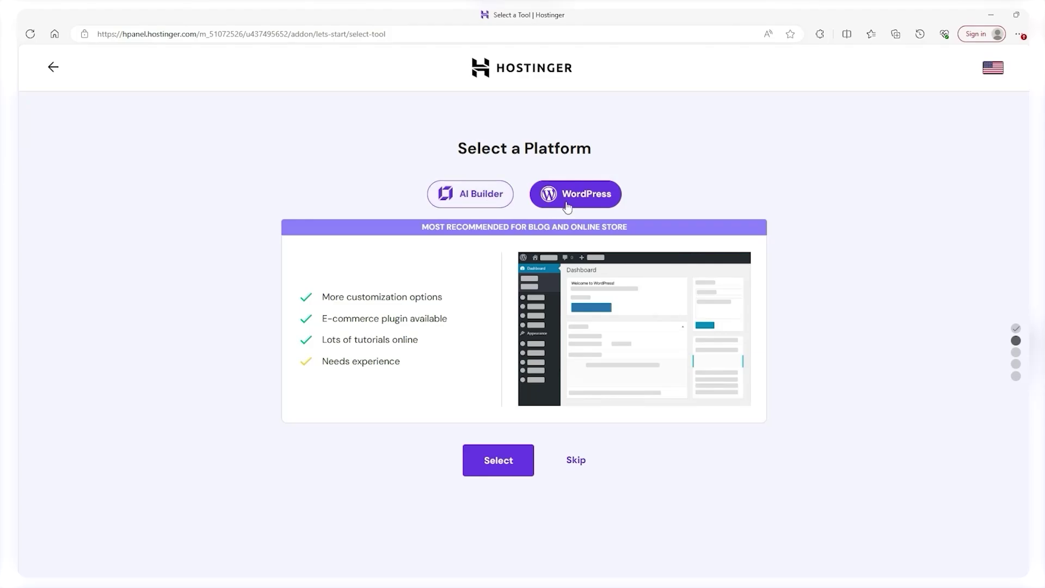
left_click(481, 199)
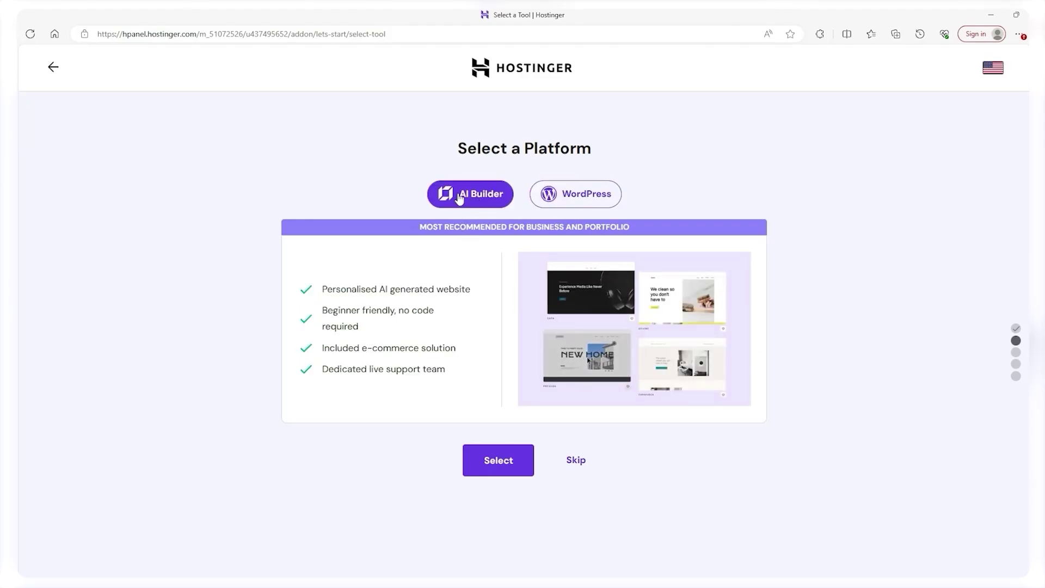
left_click(497, 460)
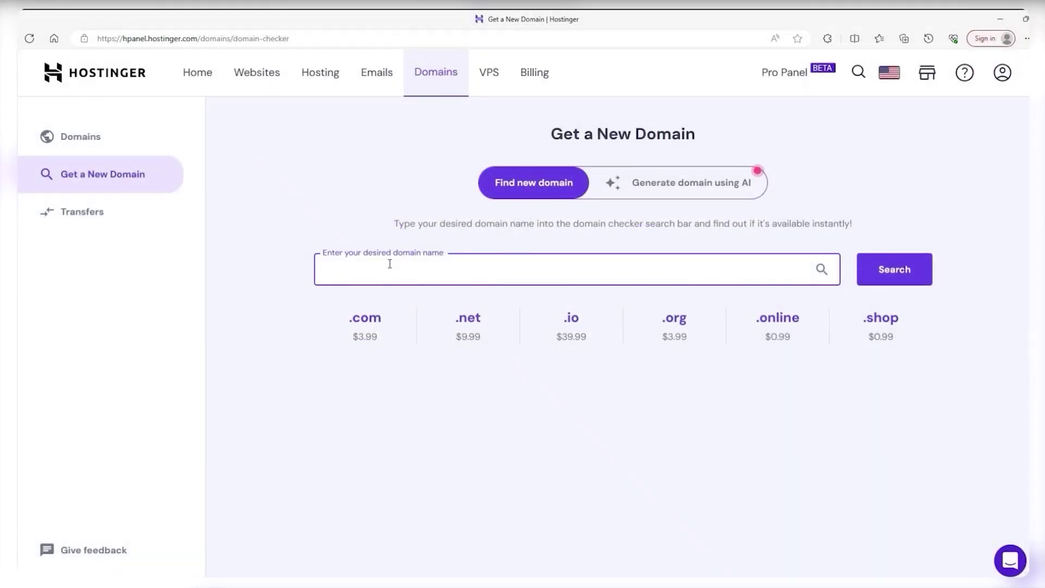
Paste dudethingguy into the domain search and confirm dudethingguy.com is available.
type("dudethingguy")
left_click(861, 265)
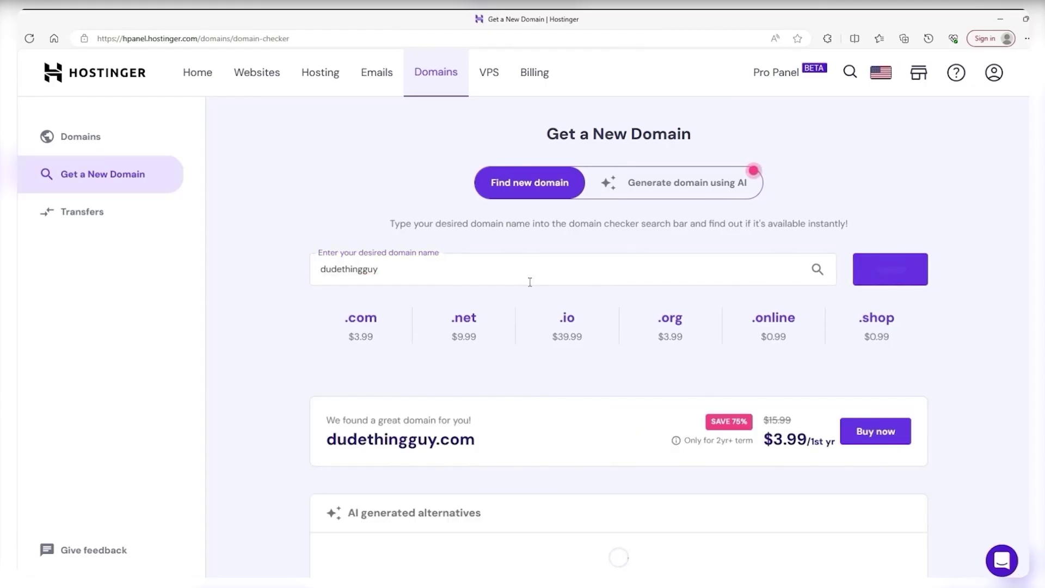
scroll(528, 280, "down", 5)
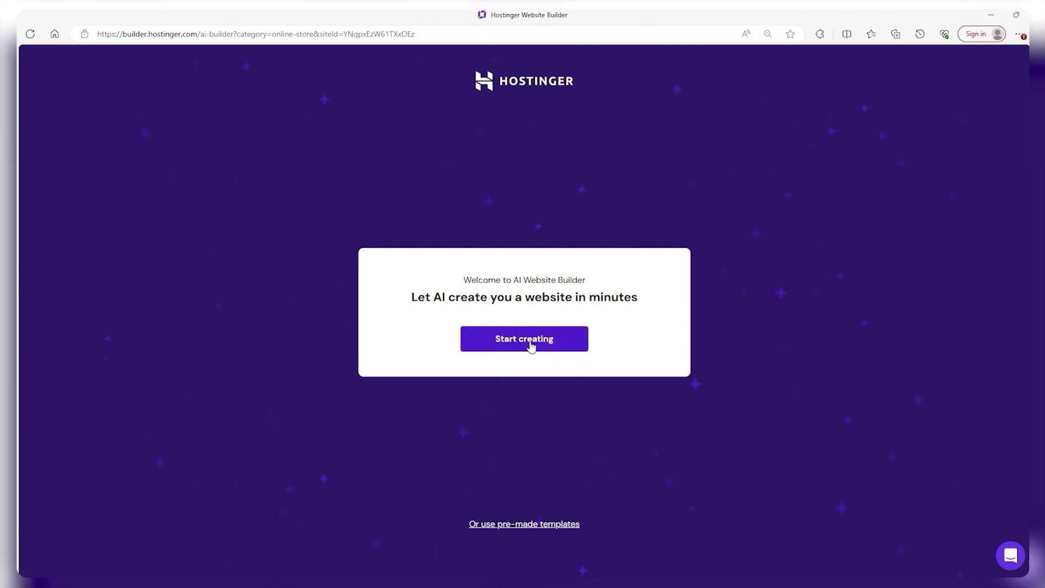
Enter brand name TheWebsiteSite with a site-about-websites description, then generate the store.
left_click(494, 343)
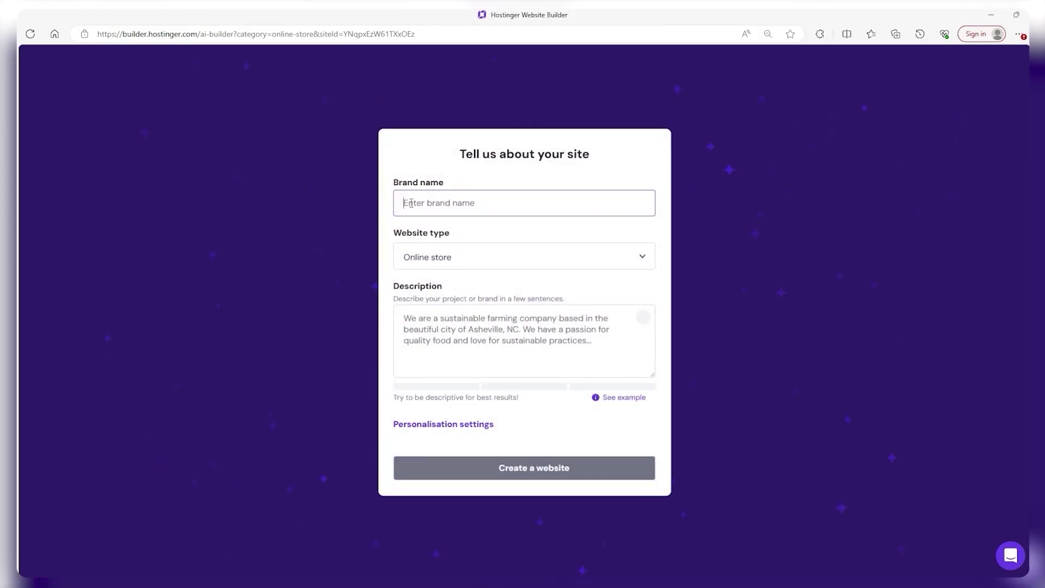
left_click(463, 323)
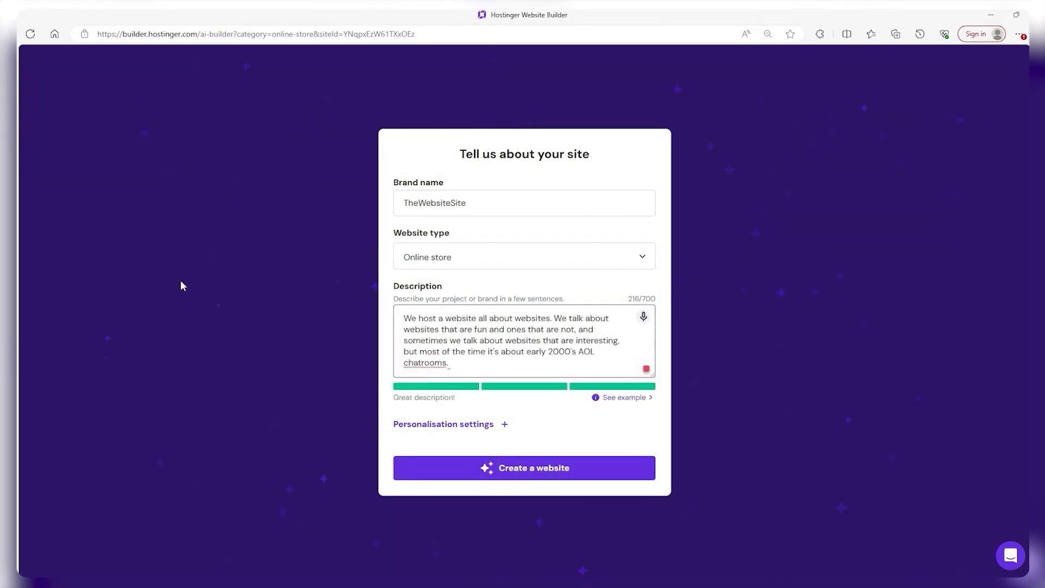
left_click(509, 472)
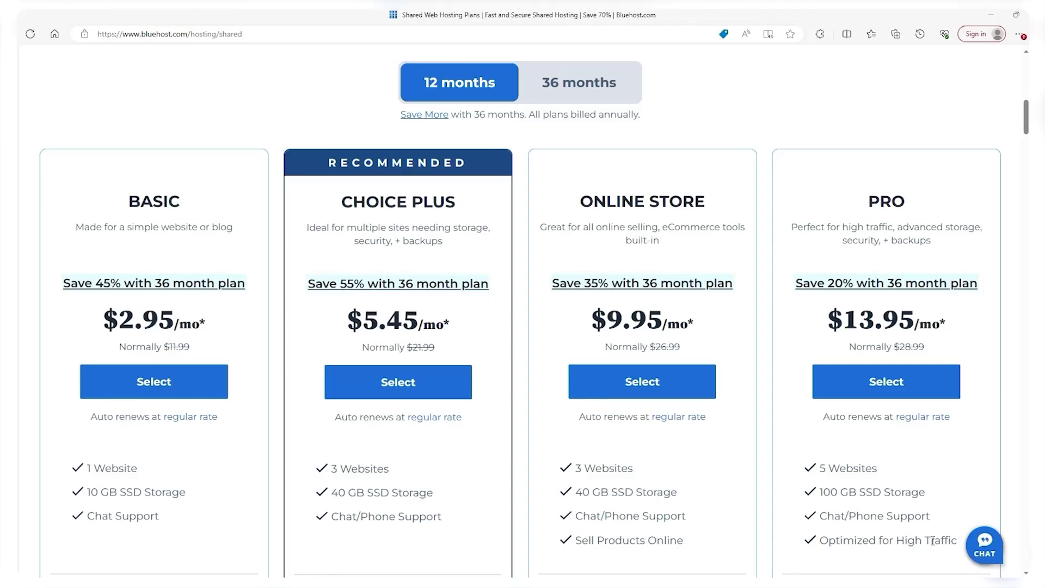
Scroll through Bluehost's shared plans: Basic $2.95, Choice Plus $5.45, Online Store $9.95, Pro $13.95.
scroll(642, 386, "down", 4)
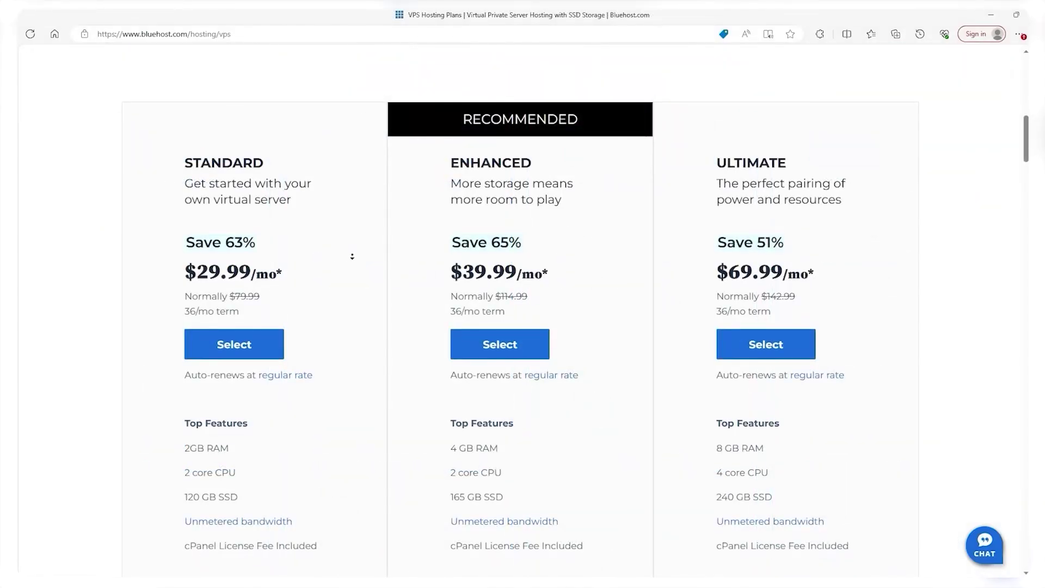
scroll(353, 256, "down", 1)
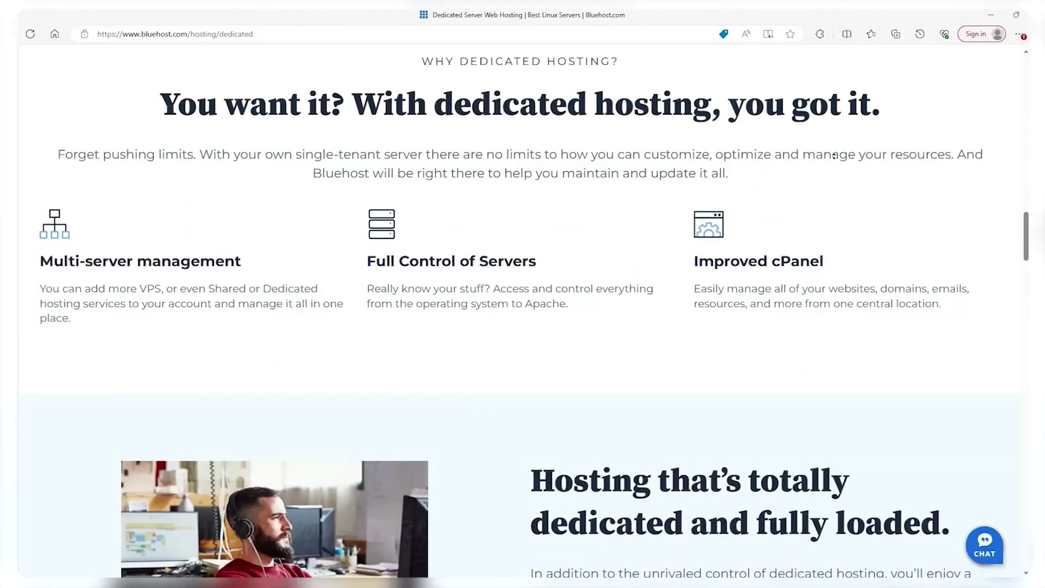
Autoscroll the dedicated hosting page down to the Standard, Enhanced and Premium pricing table.
scroll(899, 174, "up", 1)
middle_click(952, 174)
scroll(958, 205, "down", 1)
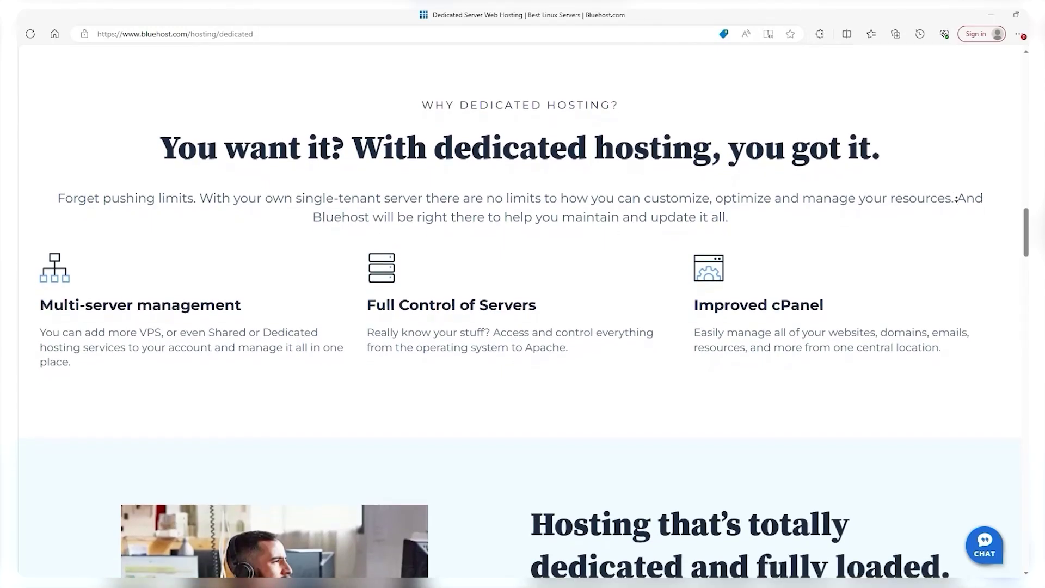
scroll(958, 205, "down", 5)
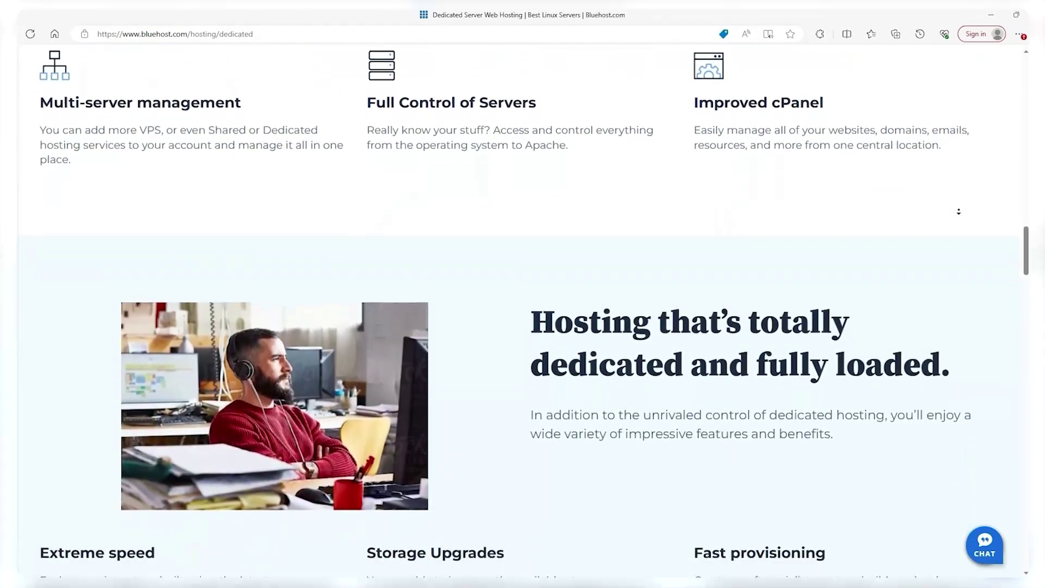
scroll(959, 211, "down", 3)
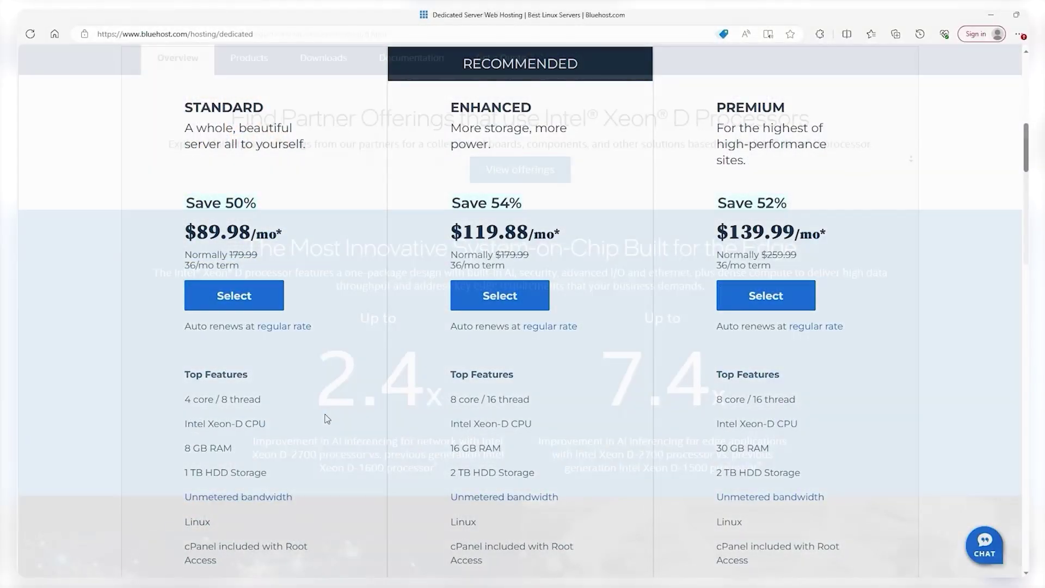
scroll(914, 169, "down", 3)
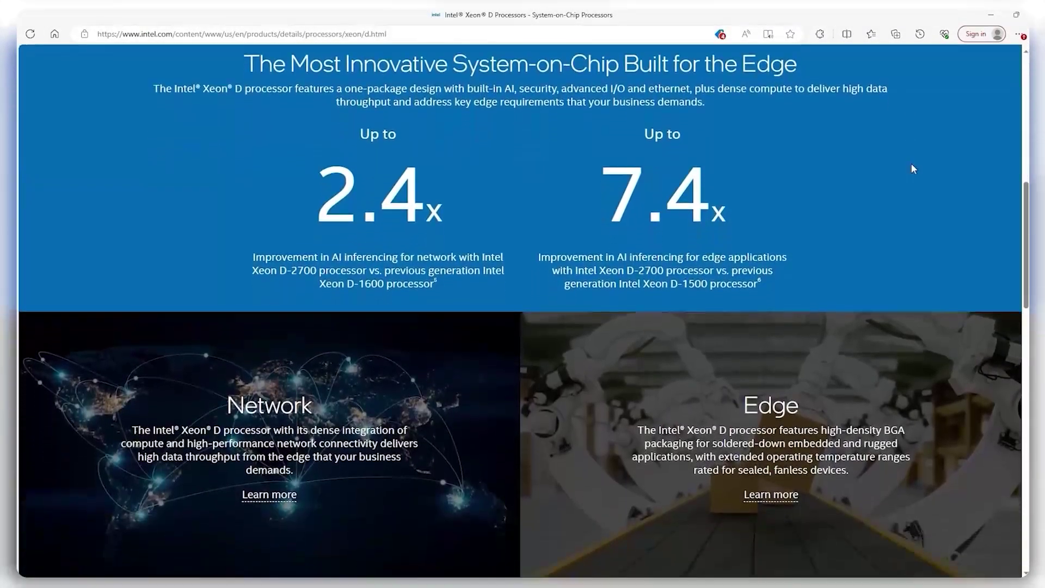
Scroll down through Intel's Xeon D processor product page.
scroll(912, 167, "down", 6)
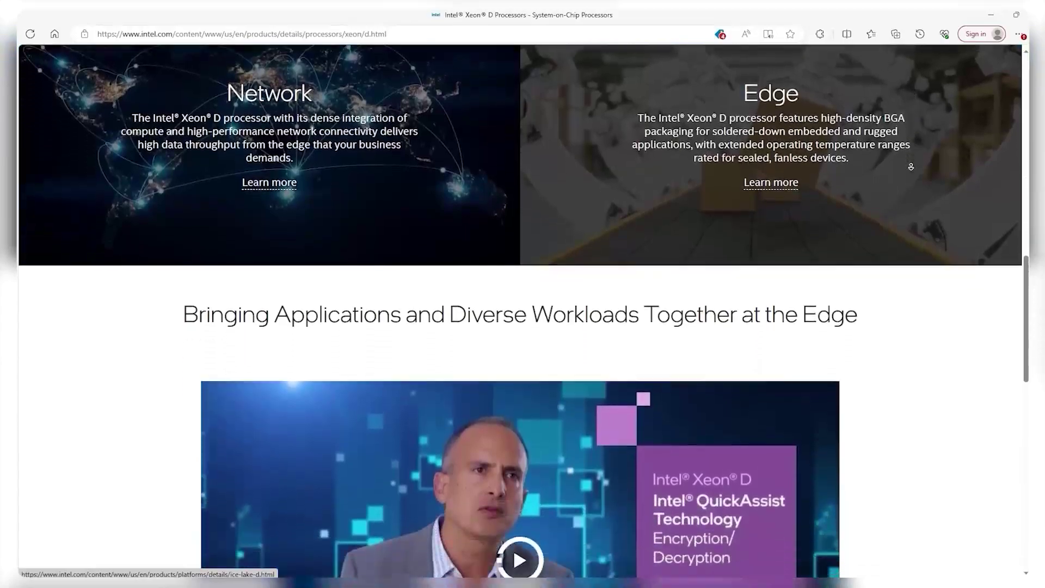
scroll(911, 167, "down", 3)
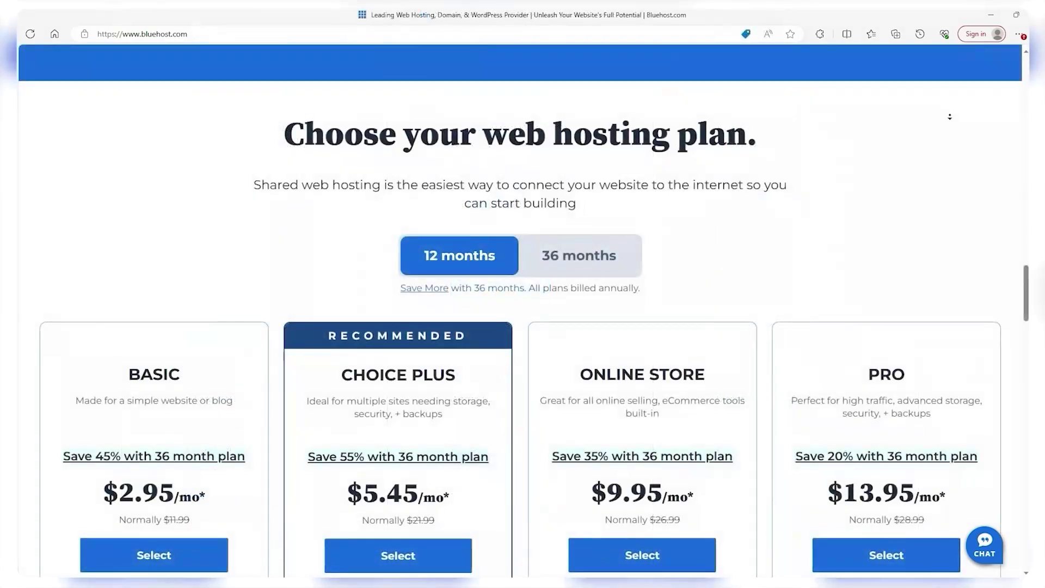
Scroll through Bluehost's shared plan cards and WordPress hosting page, then go to the account login.
scroll(950, 117, "down", 2)
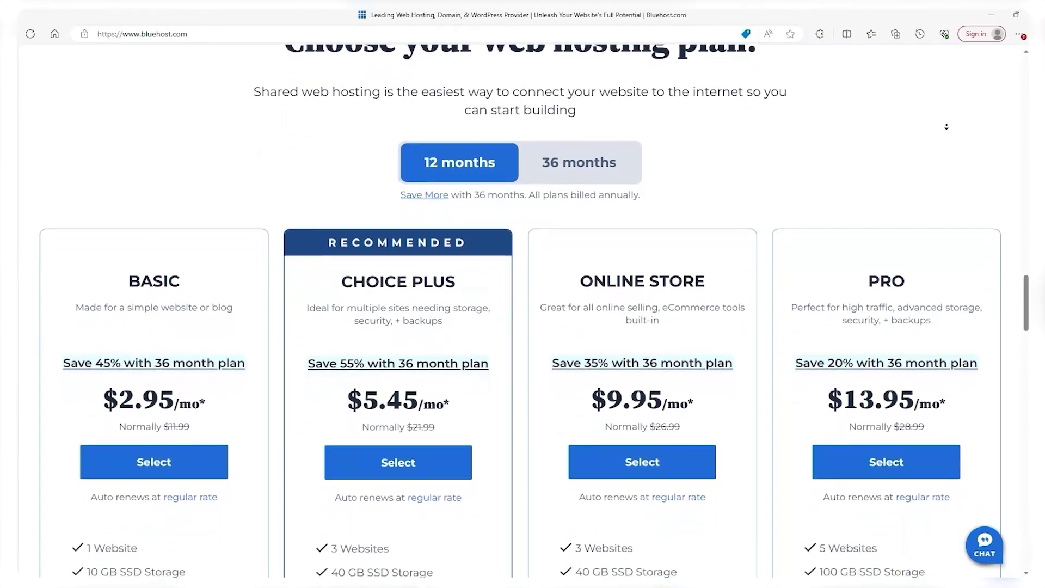
scroll(946, 126, "down", 2)
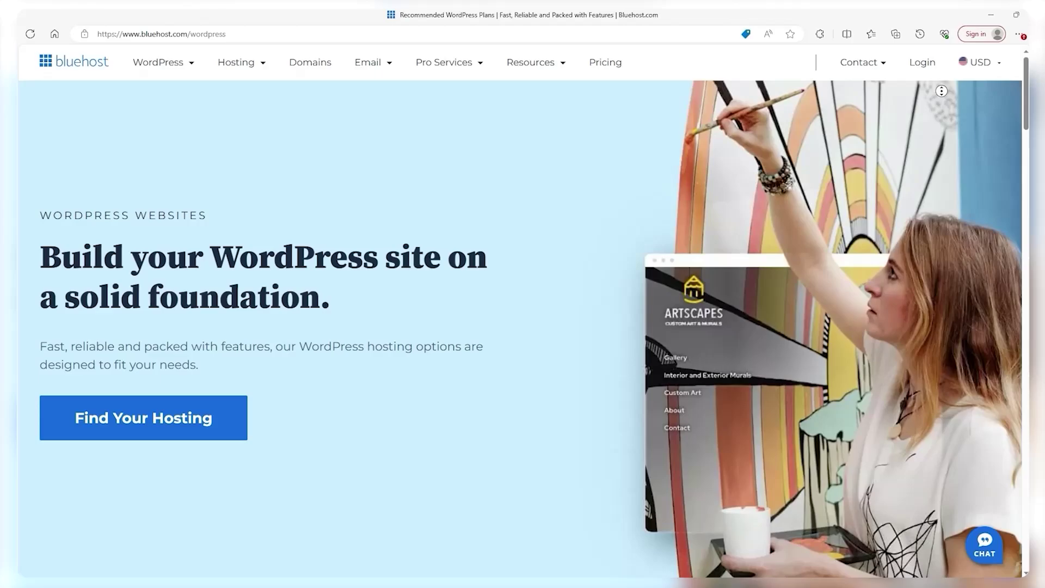
scroll(942, 91, "down", 3)
scroll(943, 119, "down", 5)
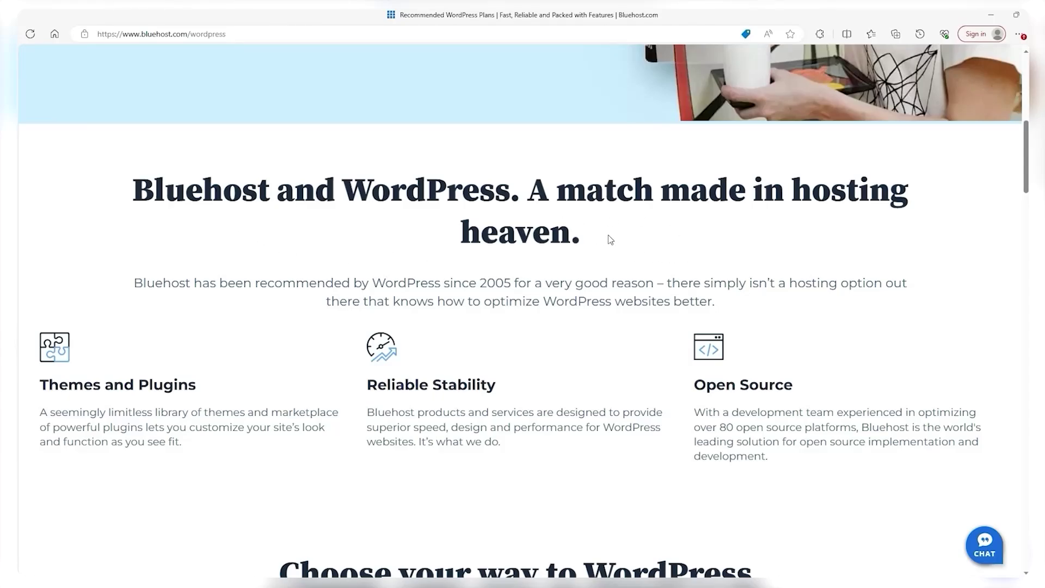
scroll(606, 256, "down", 1)
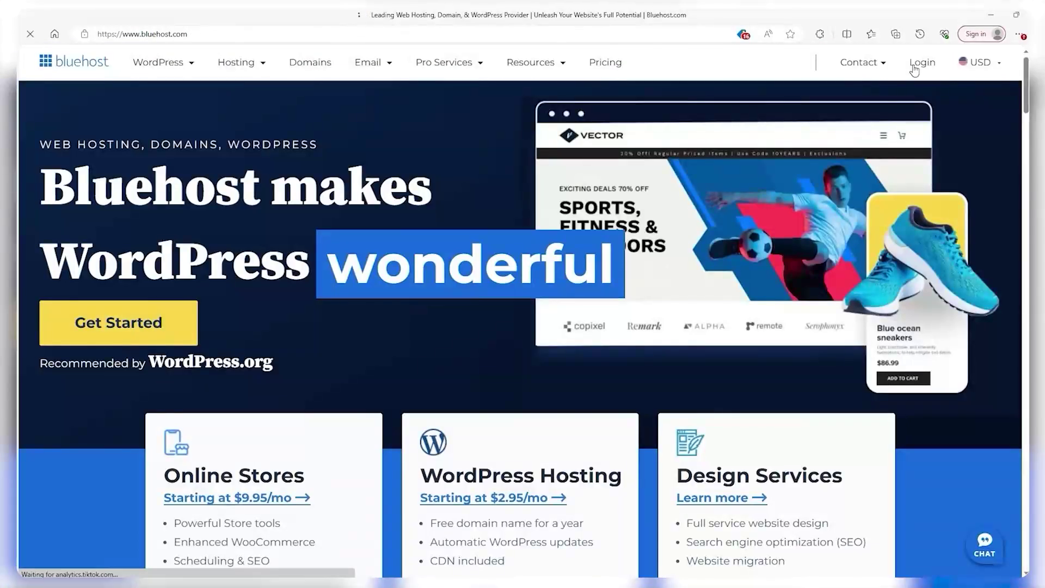
left_click(915, 64)
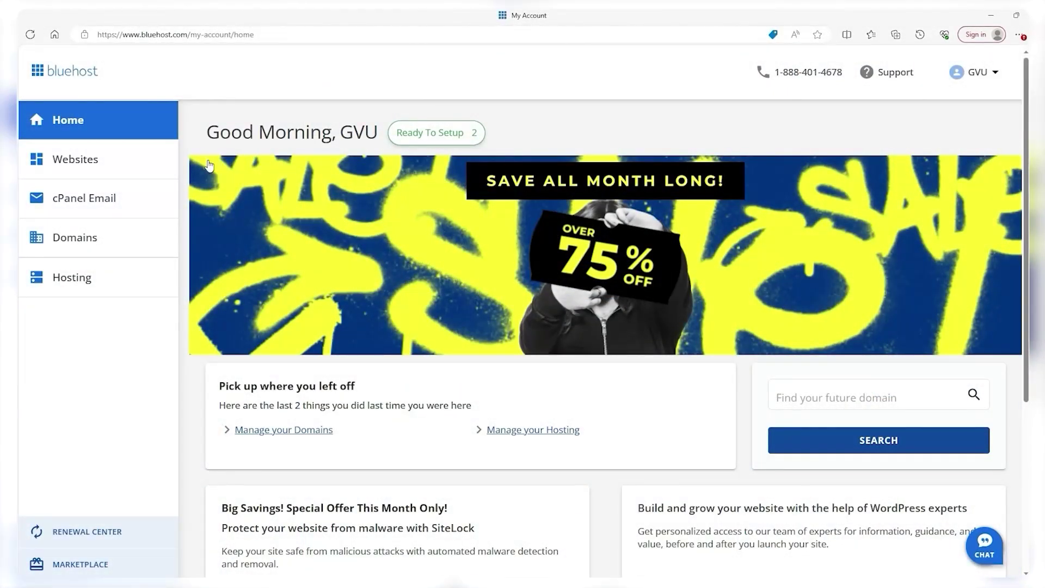
Add a fresh WordPress install from Websites, skipping the site title and using a temporary domain.
left_click(159, 161)
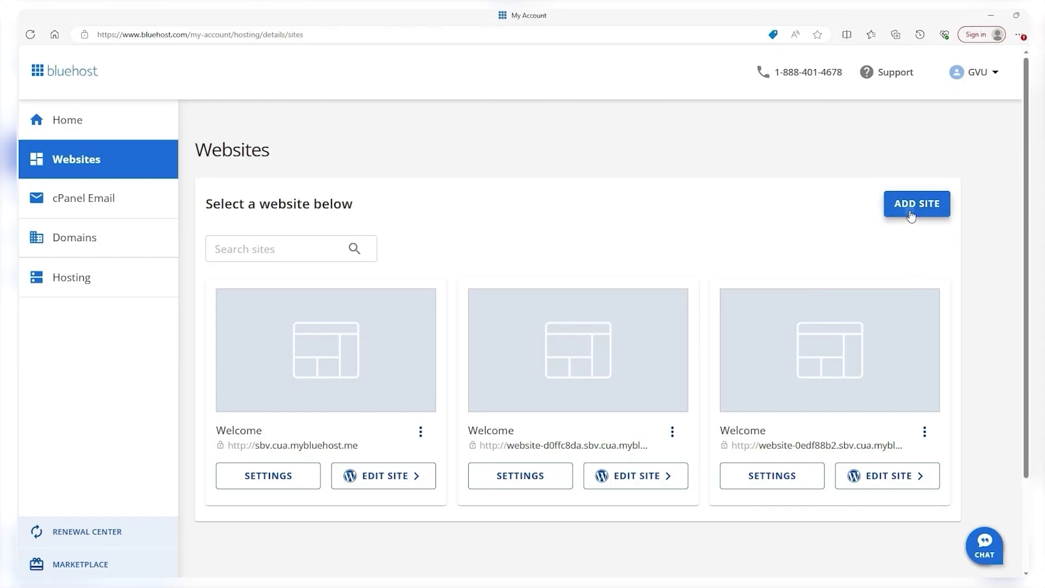
left_click(912, 204)
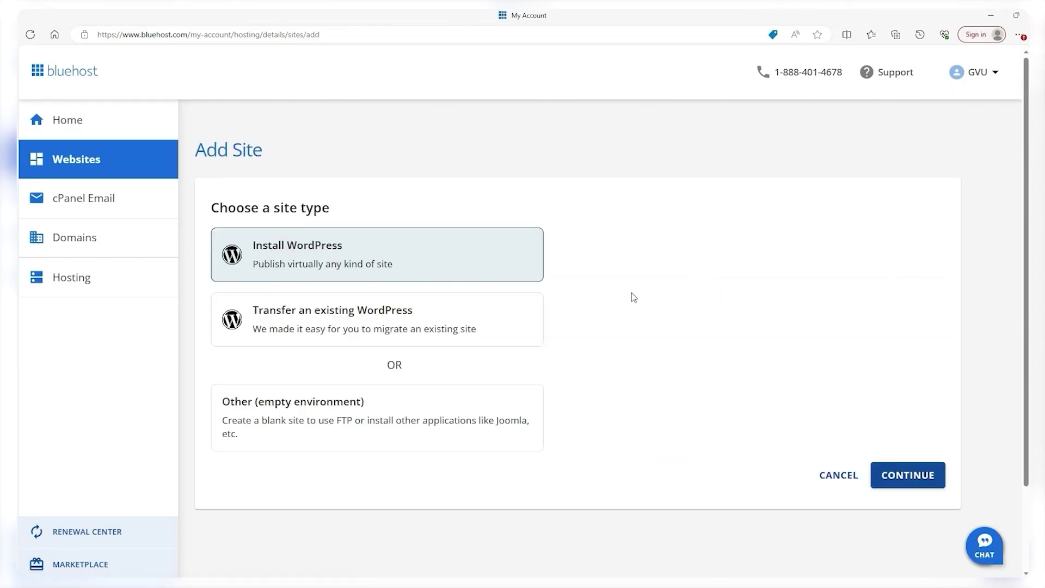
left_click(926, 478)
left_click(495, 285)
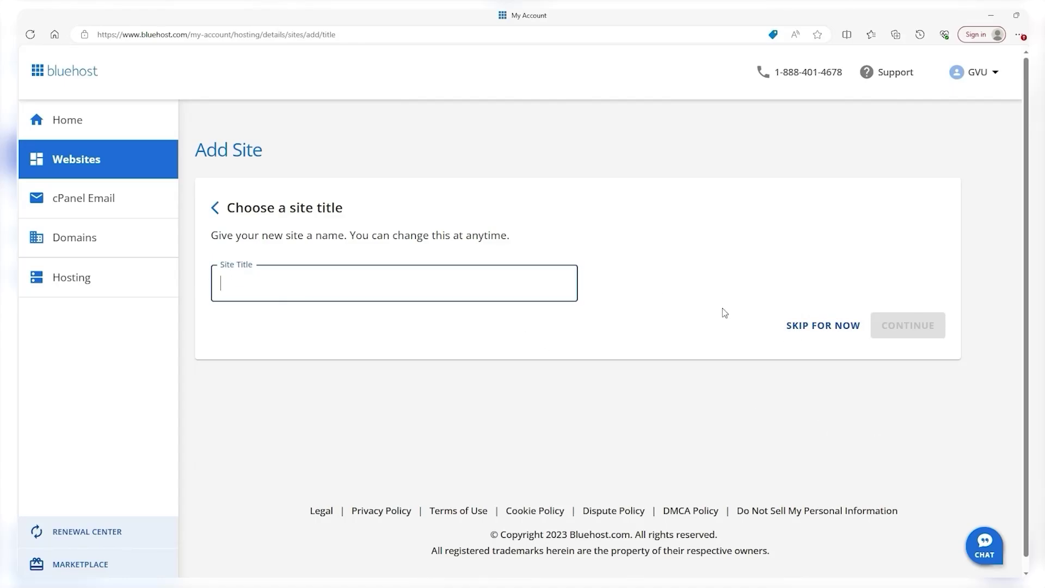
left_click(792, 331)
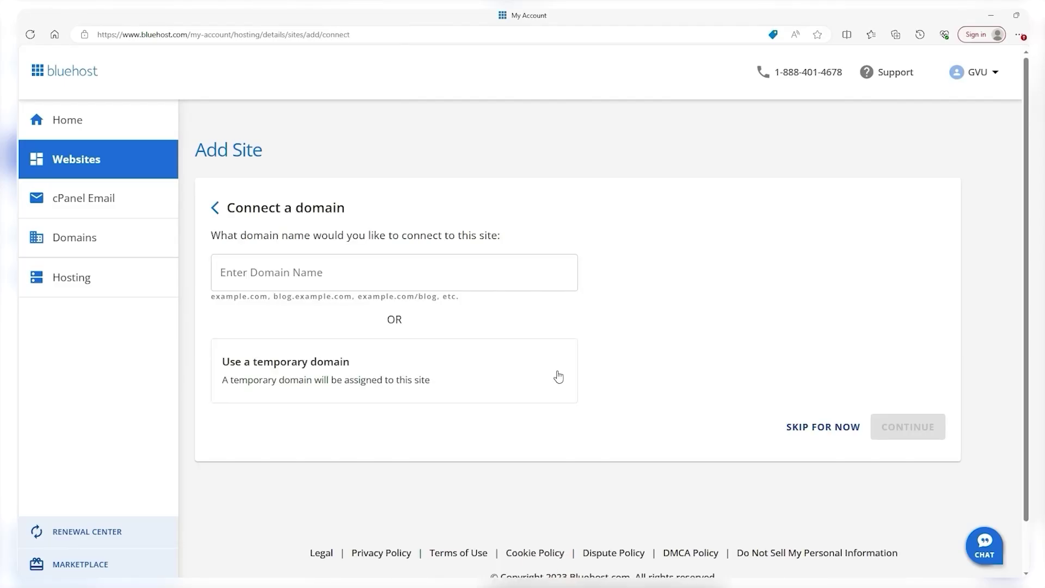
left_click(520, 379)
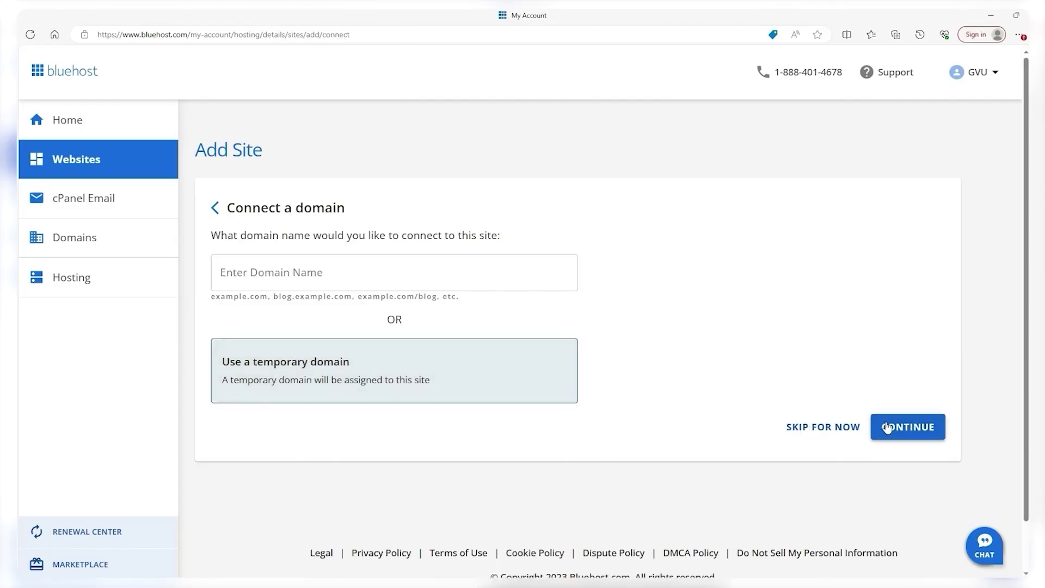
left_click(887, 427)
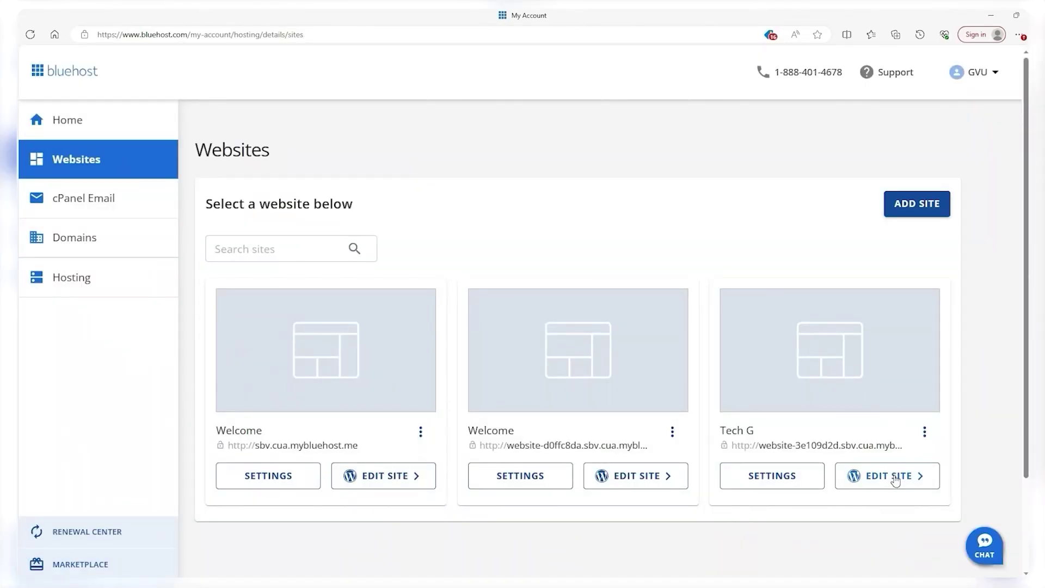
Continue Tech G's onboarding as a first-time WordPress user with the Entertainment site type and header design.
left_click(896, 478)
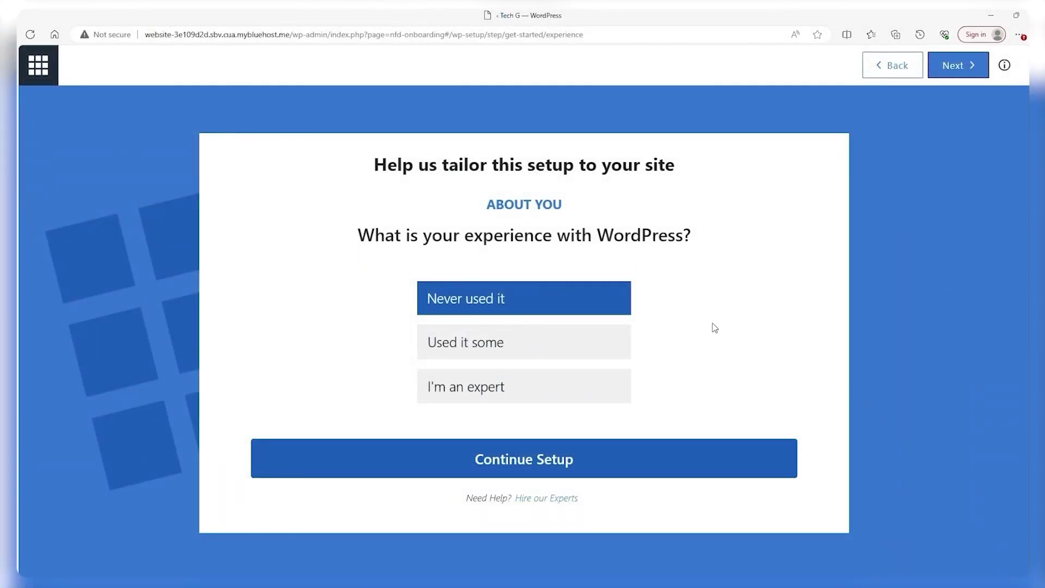
left_click(555, 459)
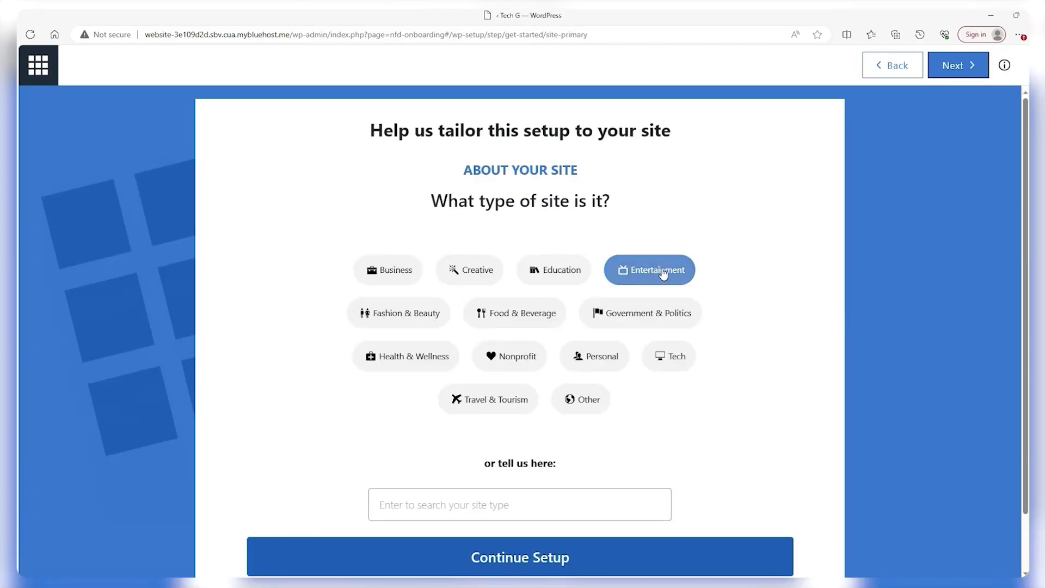
left_click(627, 556)
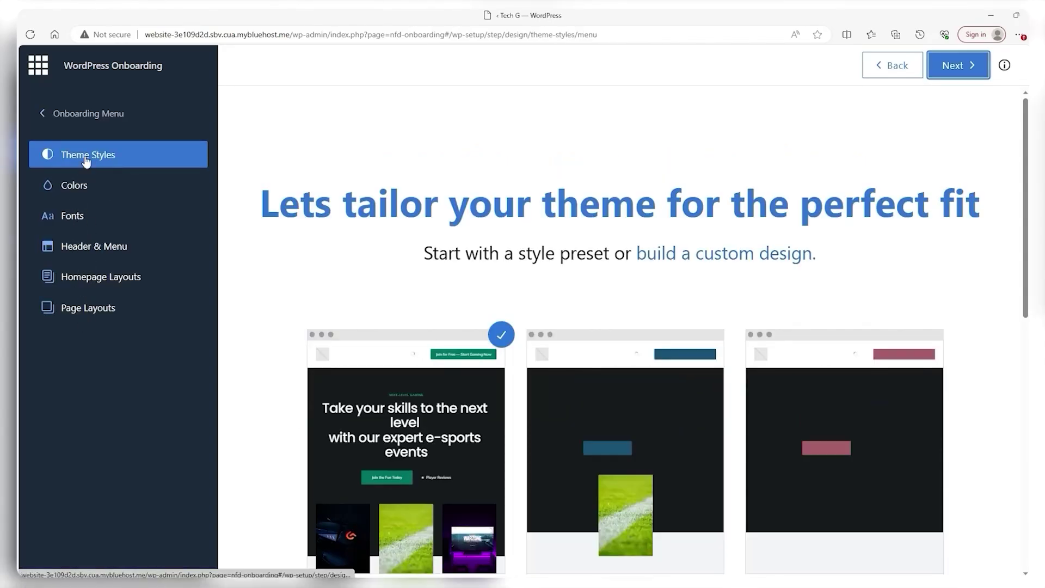
left_click(958, 70)
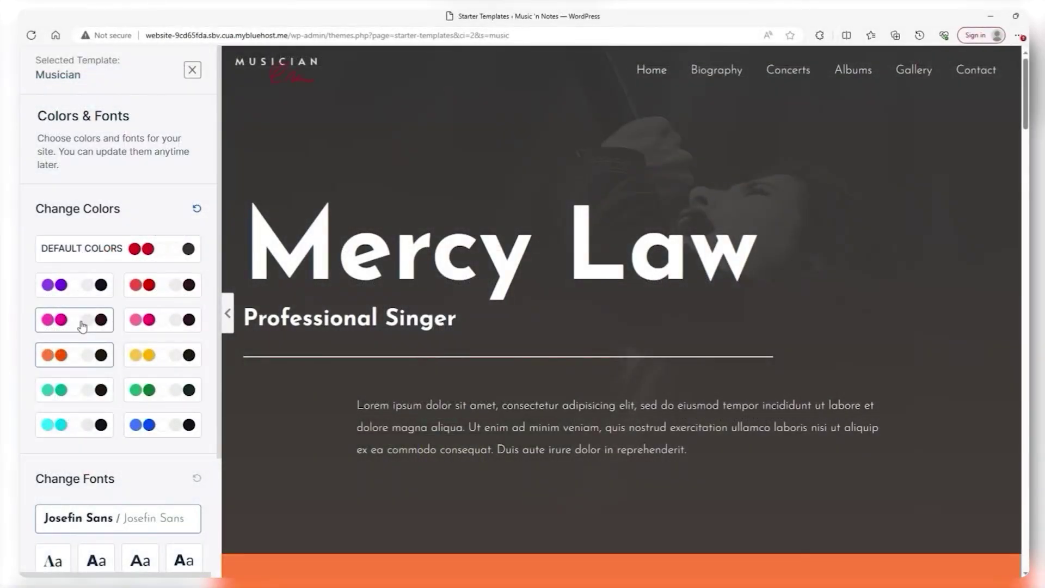
Apply the pink colour palette to the Musician template and scroll to preview it.
left_click(82, 326)
scroll(478, 311, "down", 5)
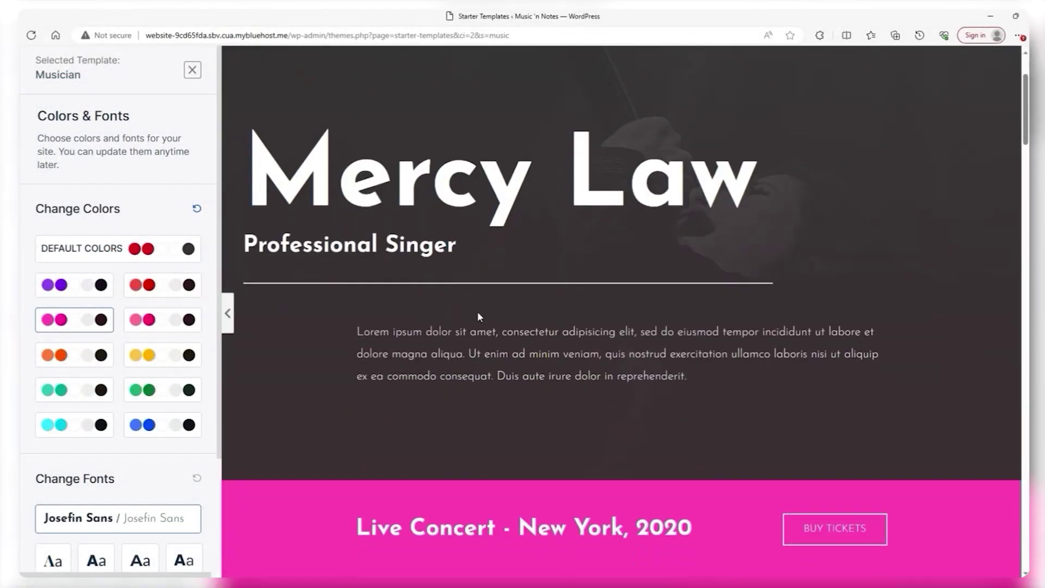
scroll(474, 316, "up", 5)
scroll(185, 449, "down", 3)
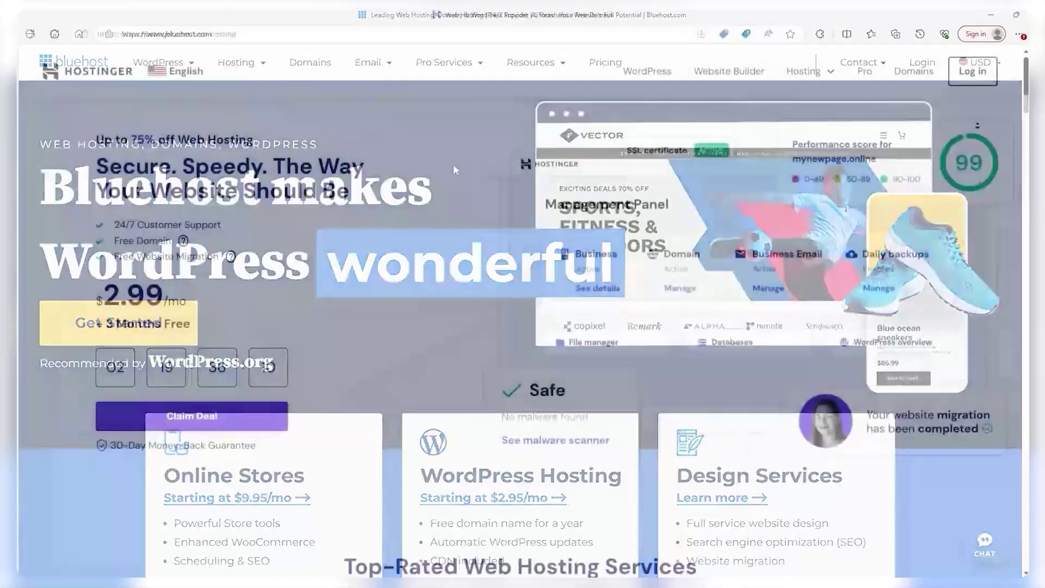
Scroll through Hostinger's web hosting and VPS plan prices and Bluehost's Pingdom uptime history.
scroll(969, 154, "down", 6)
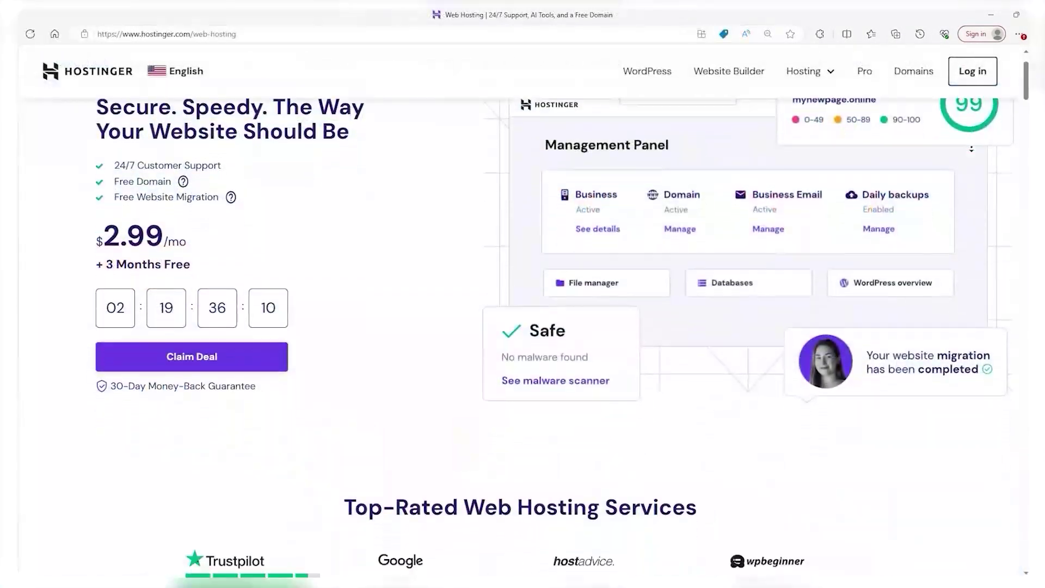
scroll(969, 154, "down", 4)
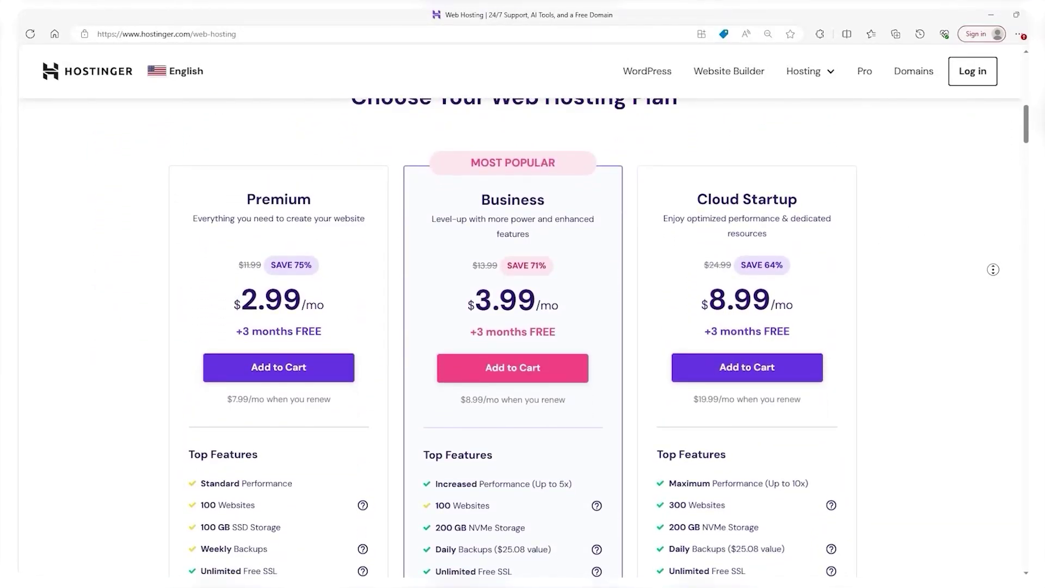
scroll(993, 269, "down", 2)
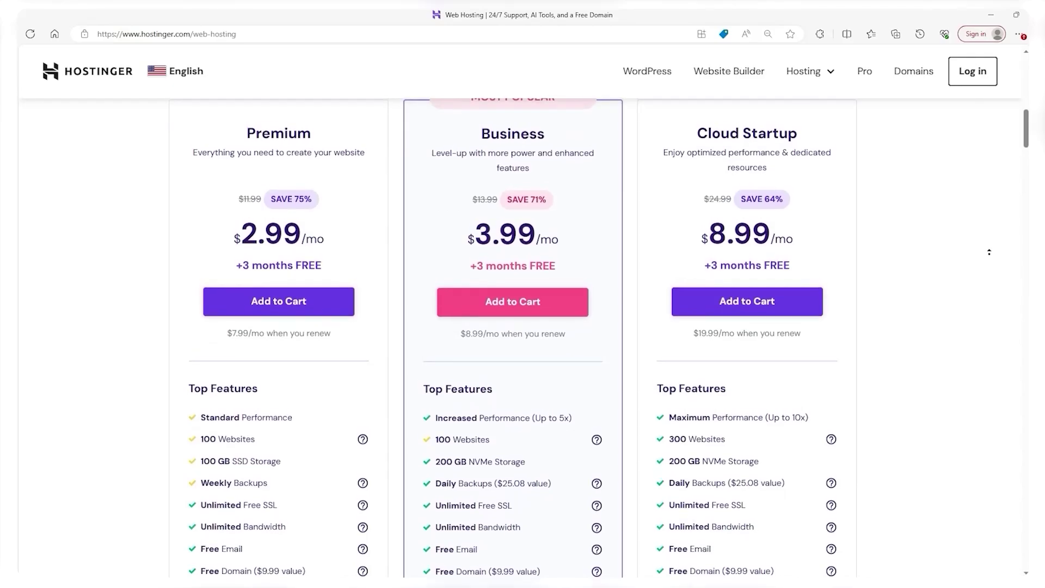
scroll(990, 252, "up", 1)
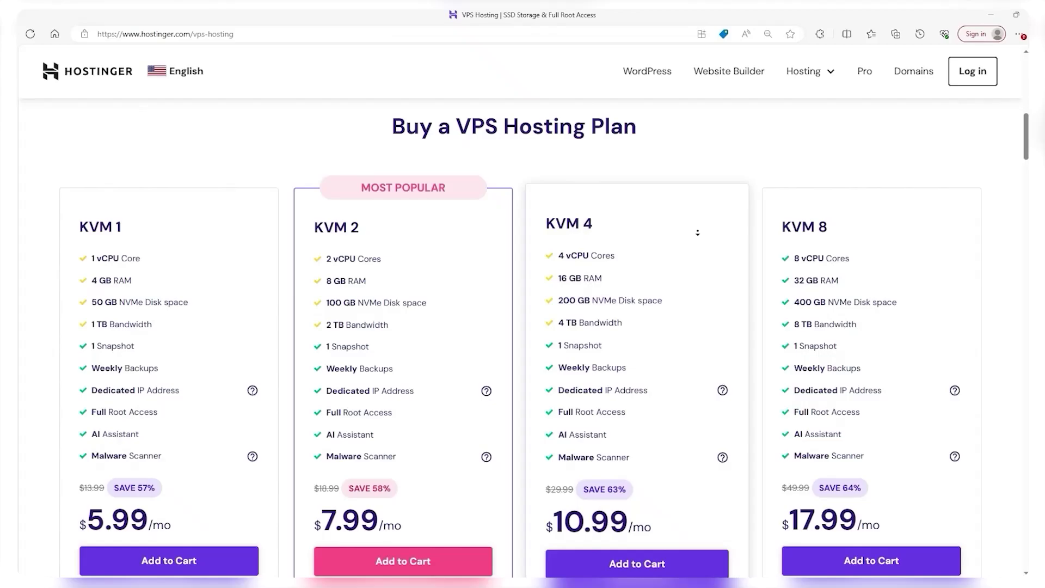
scroll(698, 233, "down", 2)
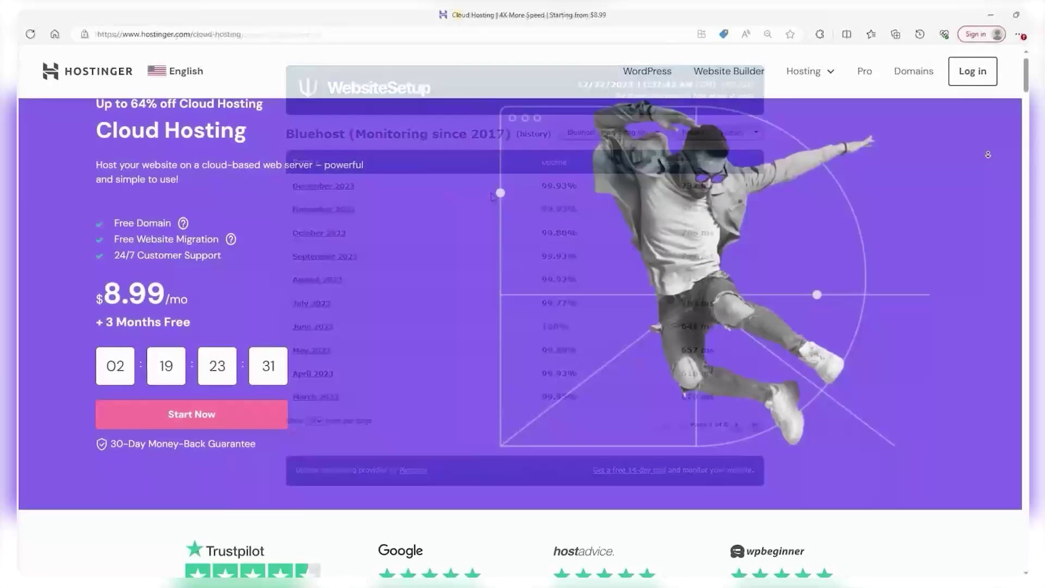
Scroll through Hostinger's Cloud Startup, Professional and Enterprise plans and Bluehost's dedicated hosting plans.
scroll(984, 168, "down", 10)
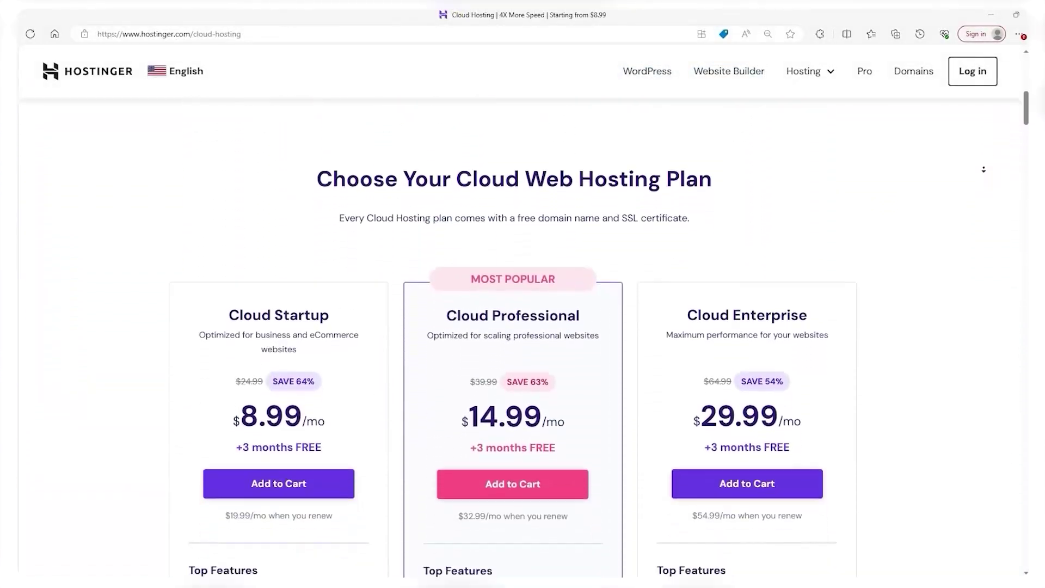
scroll(984, 168, "down", 4)
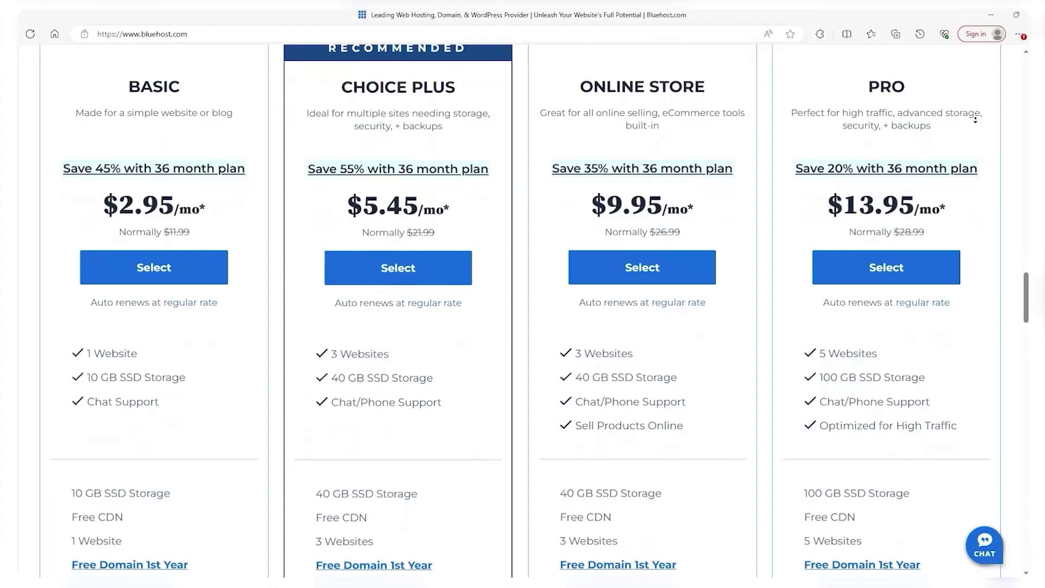
scroll(975, 121, "down", 4)
scroll(979, 116, "down", 2)
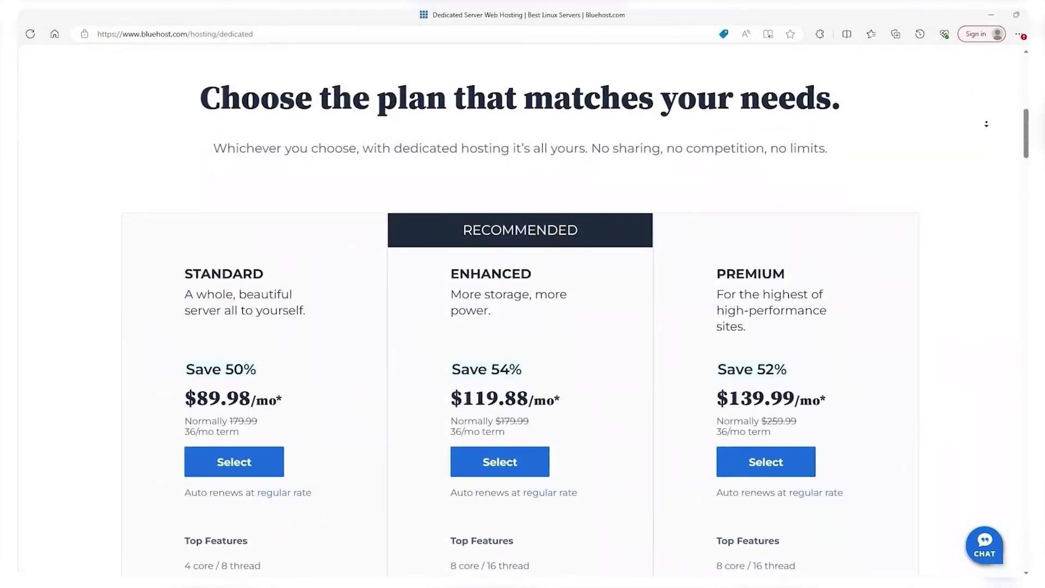
scroll(986, 138, "down", 4)
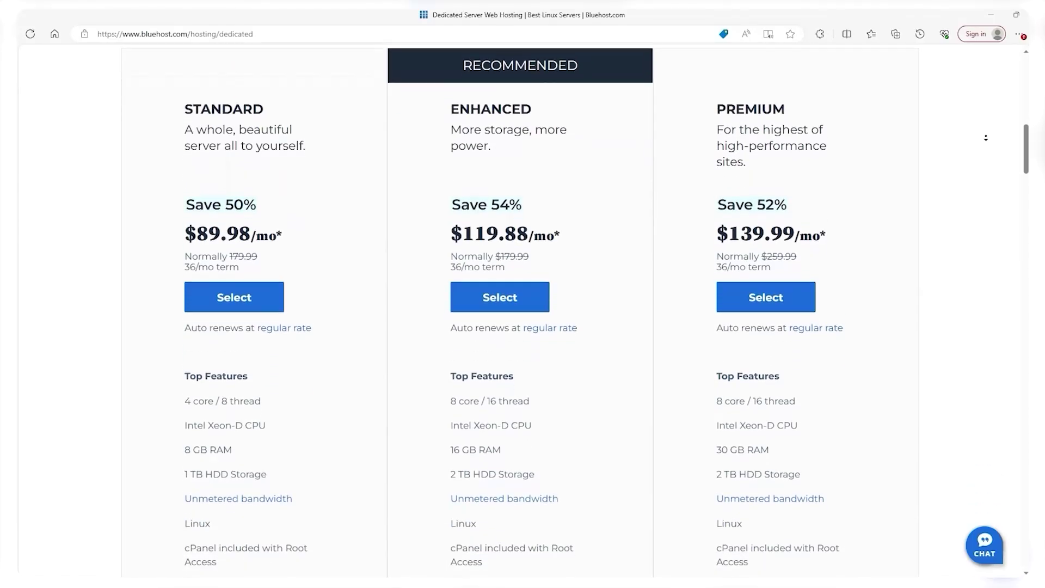
scroll(987, 138, "down", 3)
scroll(984, 119, "down", 5)
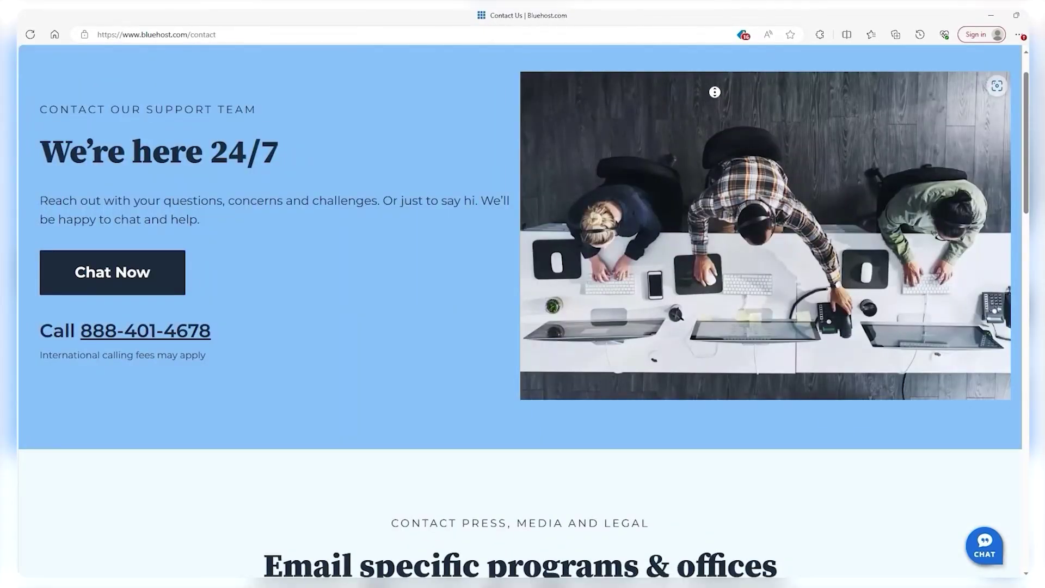
Scroll through Bluehost's 24/7 Contact page, Hostinger's help chat and cloud server map.
scroll(428, 101, "up", 1)
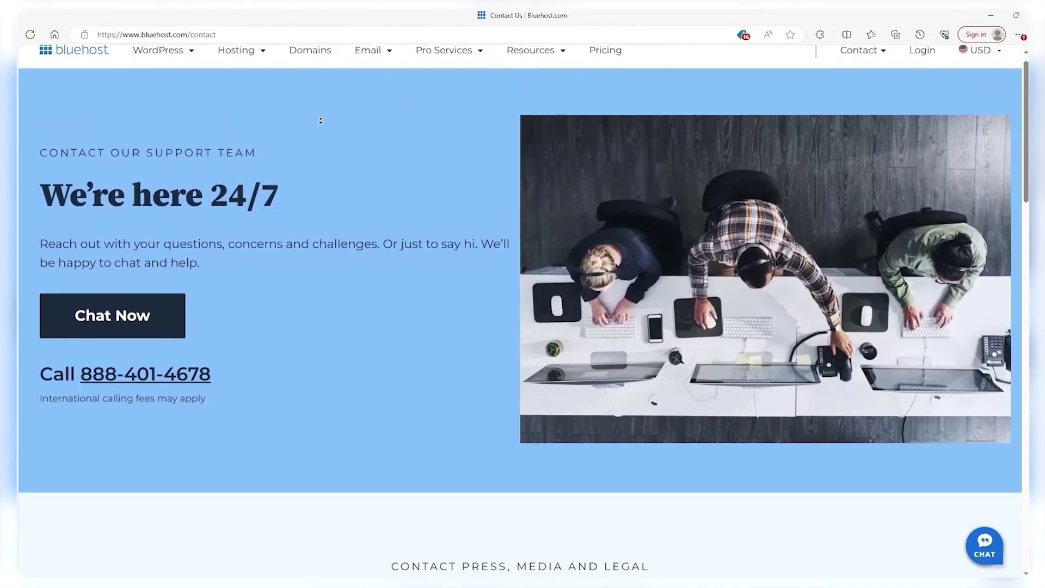
scroll(318, 121, "down", 1)
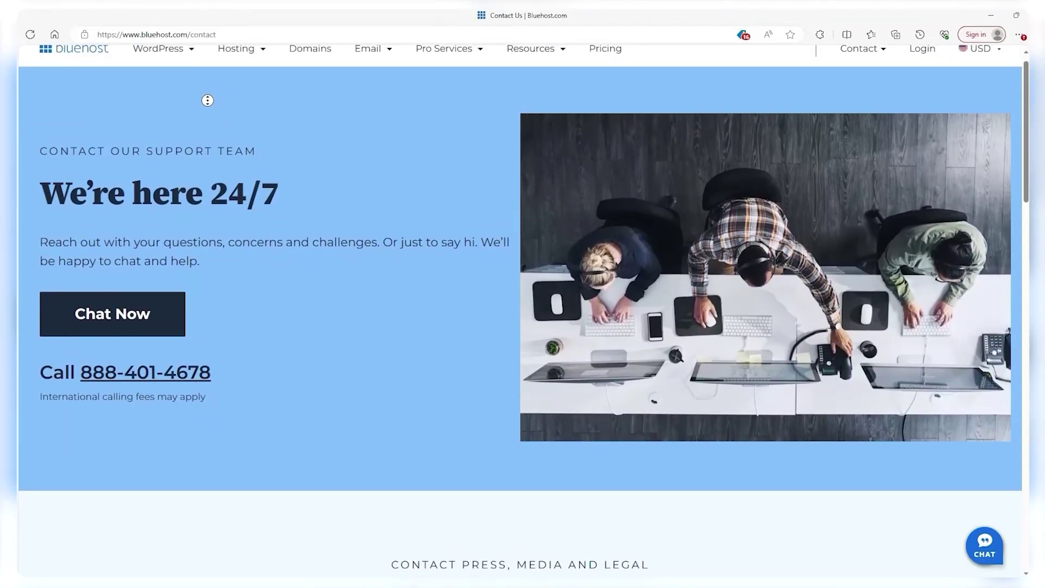
scroll(207, 123, "down", 2)
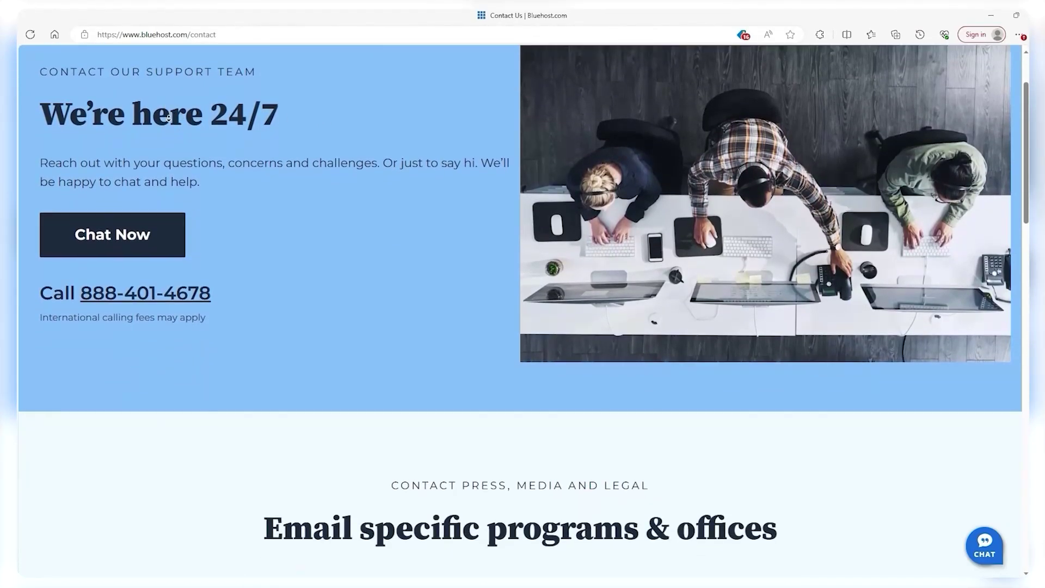
scroll(167, 119, "down", 7)
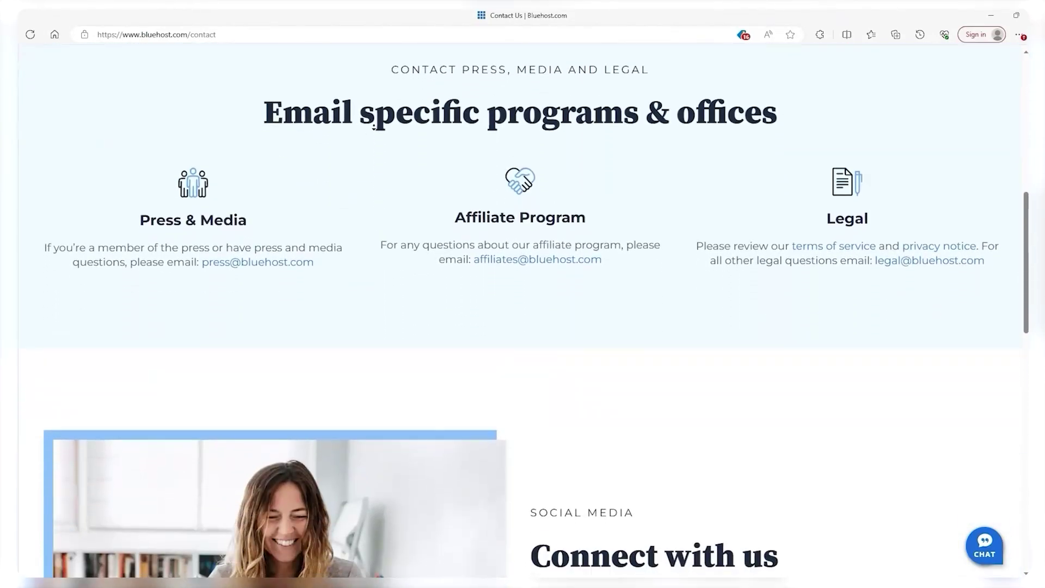
scroll(999, 161, "down", 4)
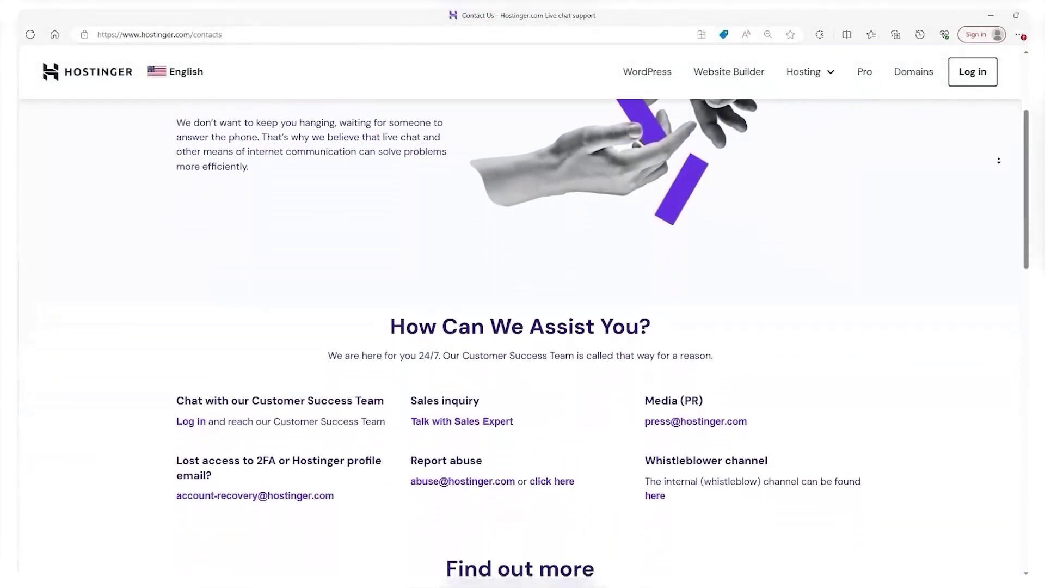
scroll(999, 161, "down", 2)
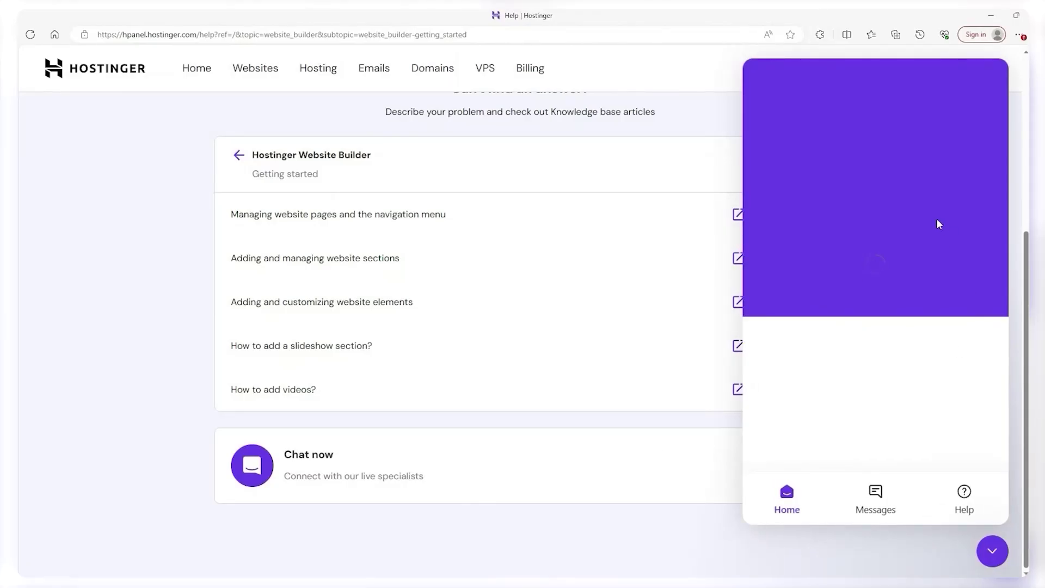
scroll(903, 245, "down", 1)
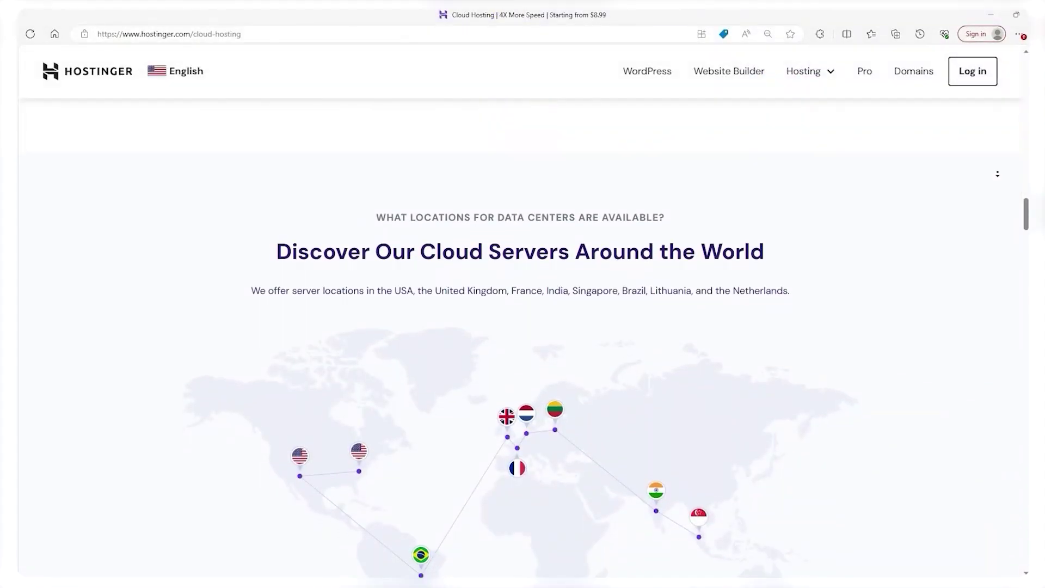
scroll(998, 174, "down", 3)
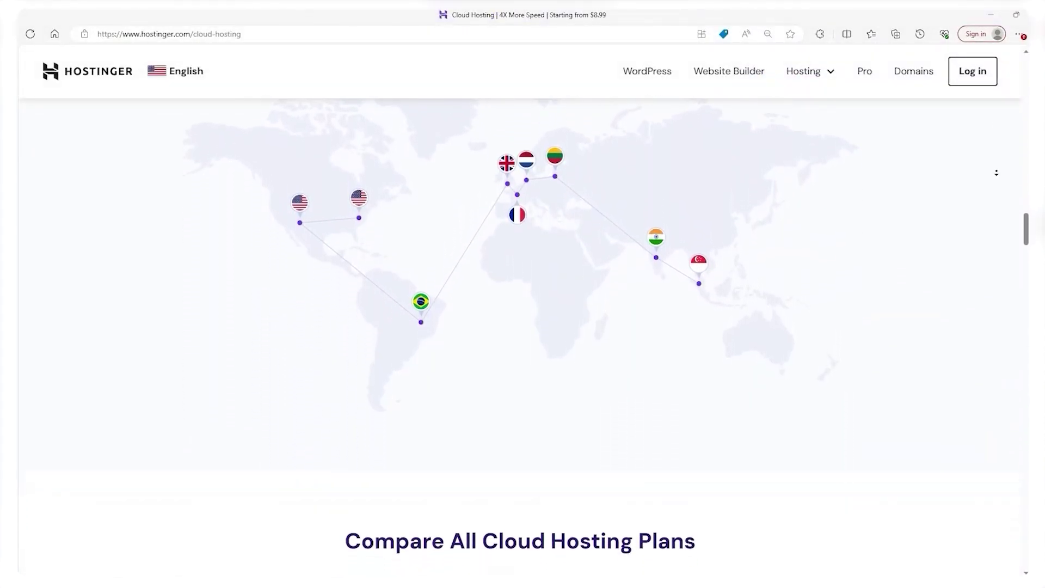
scroll(997, 173, "down", 5)
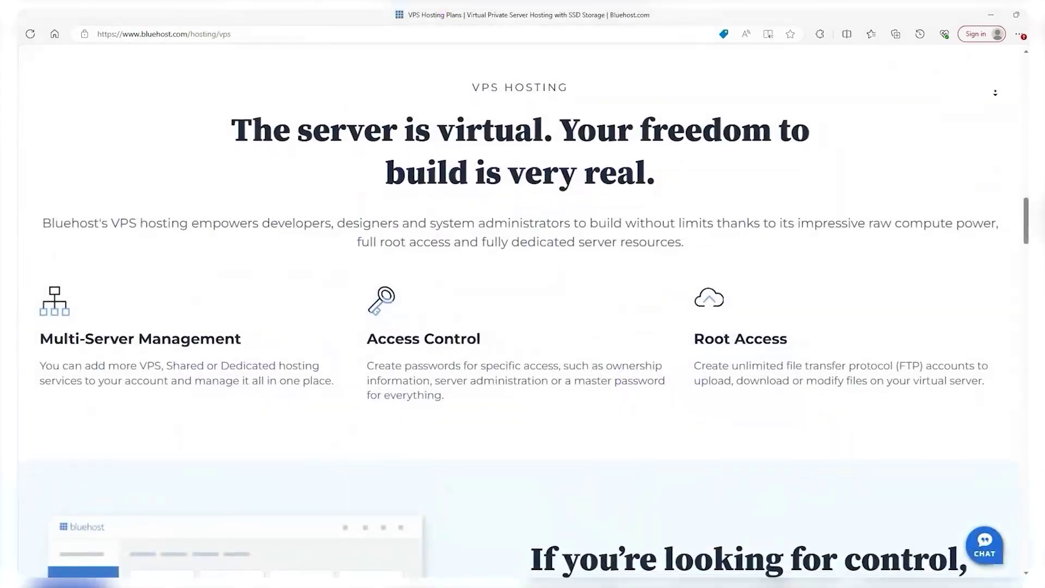
Scroll through Bluehost's VPS features and dedicated specs, then Hostinger's Pingdom history and speed section.
scroll(994, 130, "down", 3)
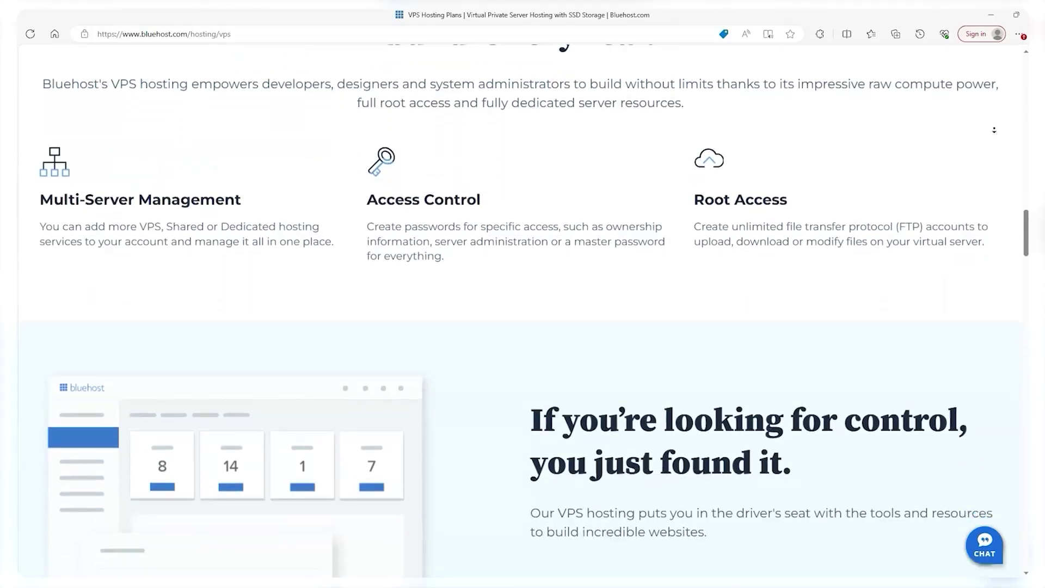
scroll(994, 130, "down", 4)
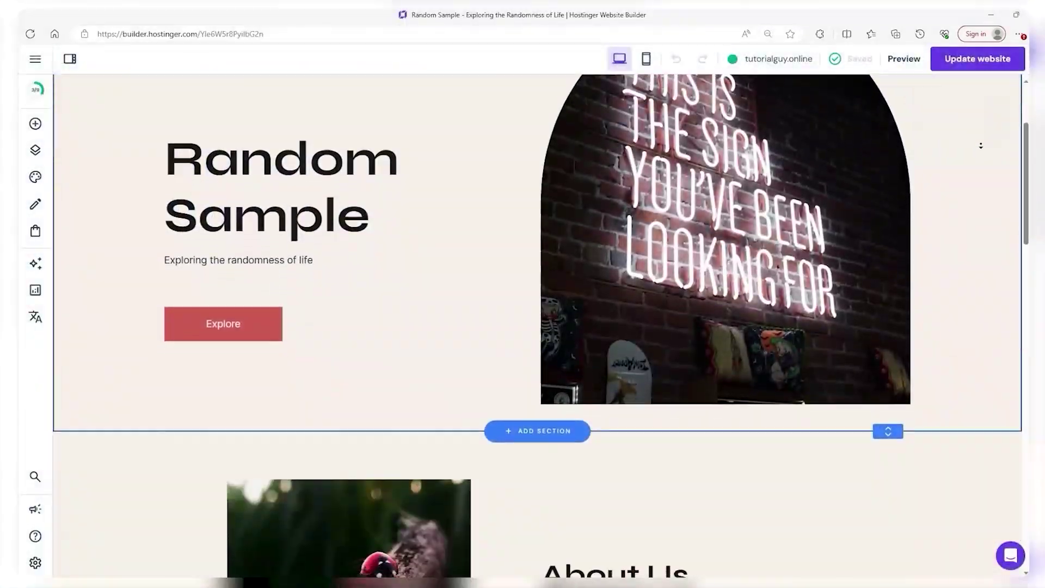
scroll(980, 146, "down", 7)
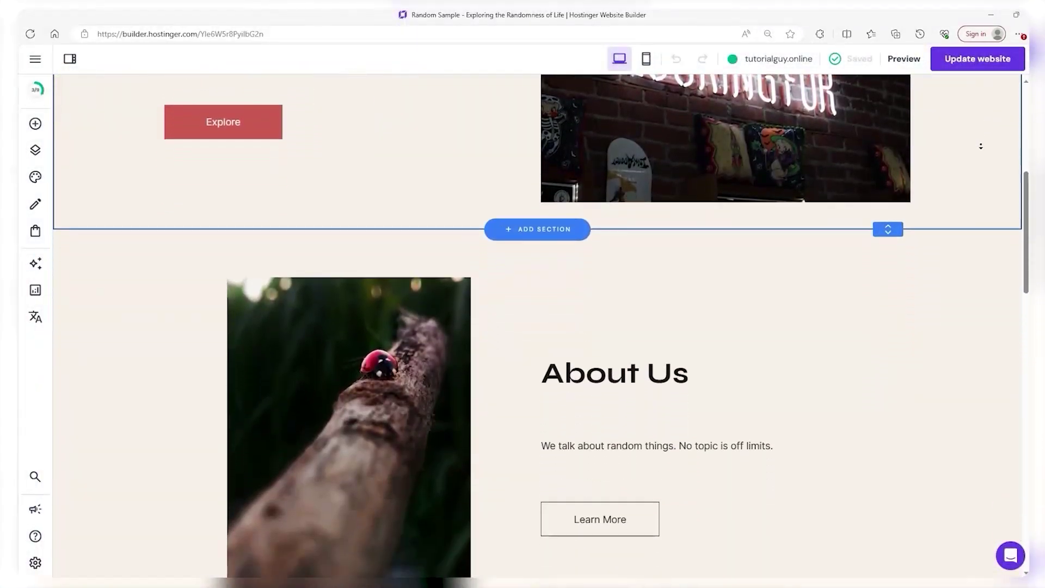
scroll(979, 147, "down", 7)
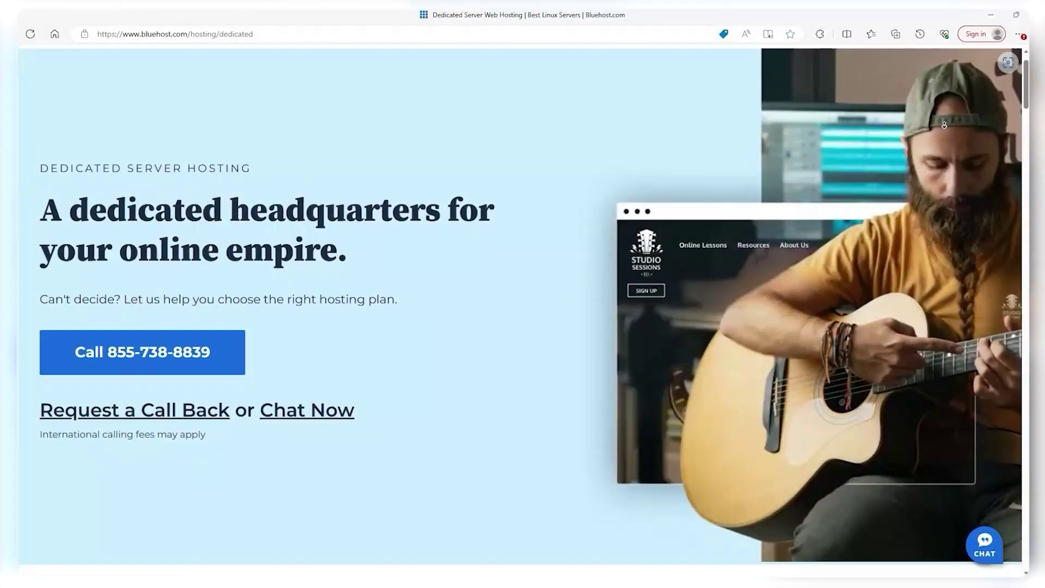
scroll(944, 136, "down", 4)
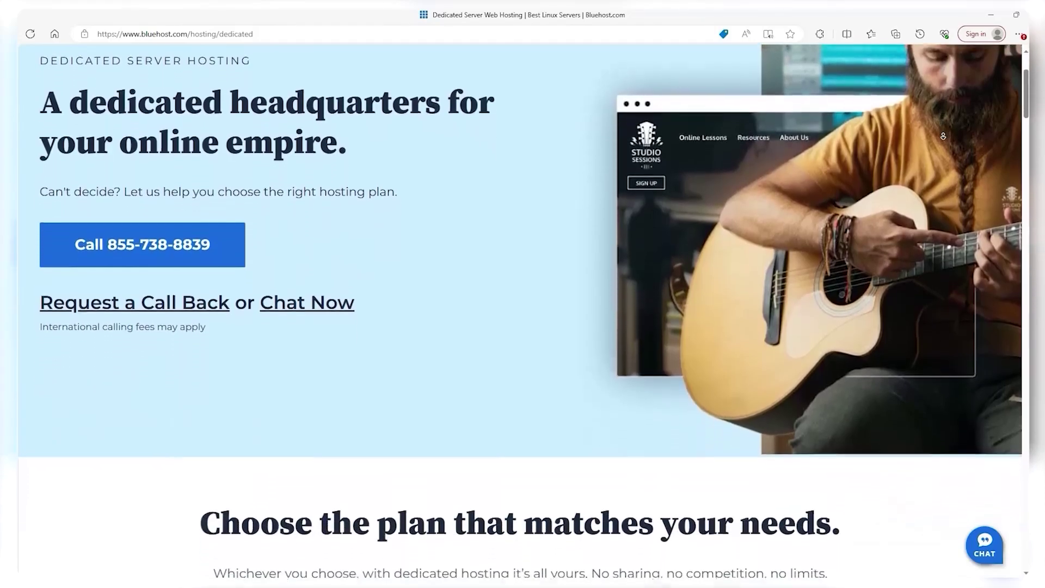
scroll(944, 137, "down", 6)
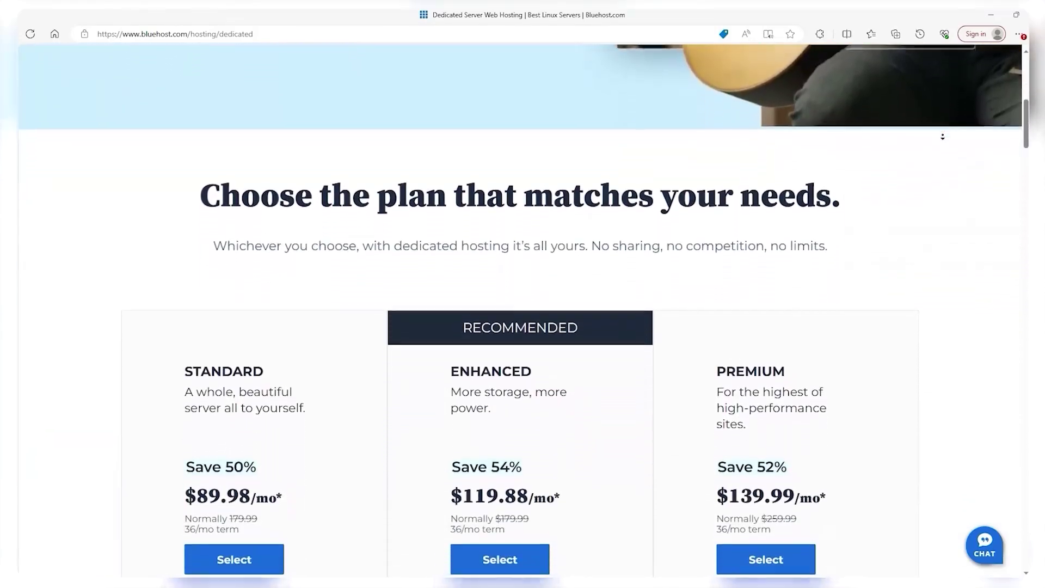
scroll(943, 136, "down", 6)
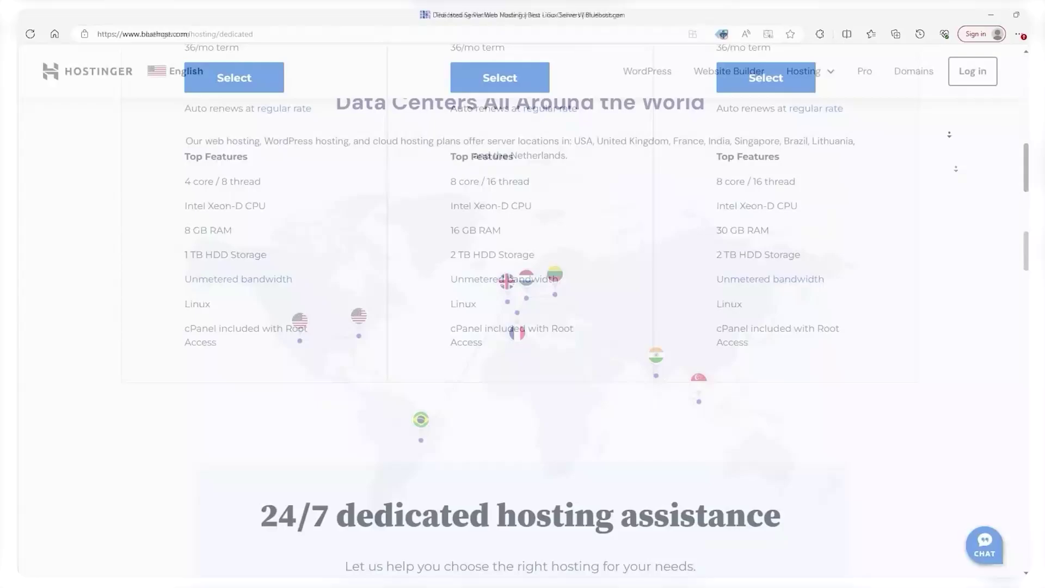
scroll(954, 167, "down", 5)
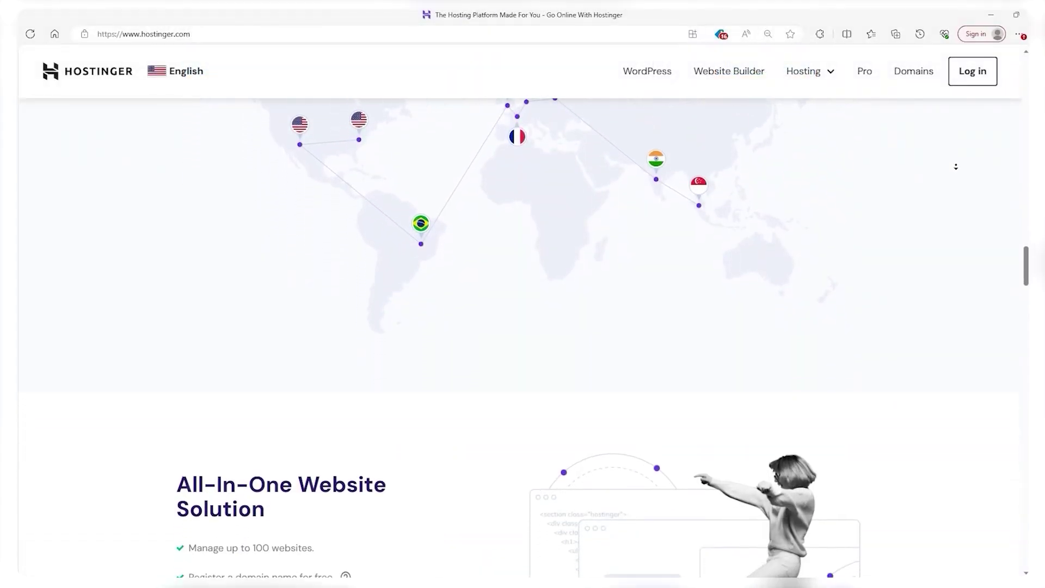
scroll(956, 167, "down", 7)
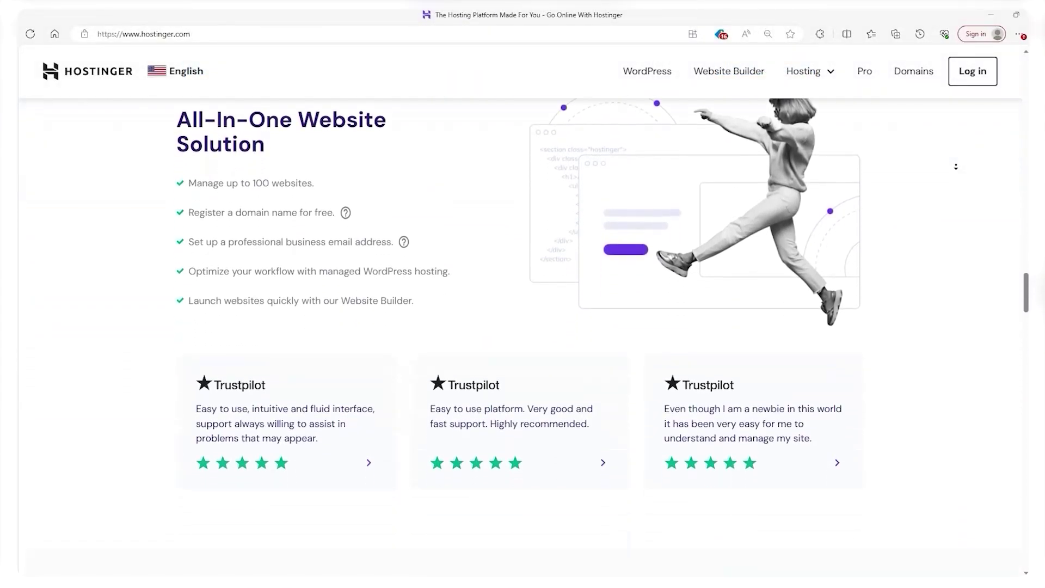
scroll(956, 167, "down", 6)
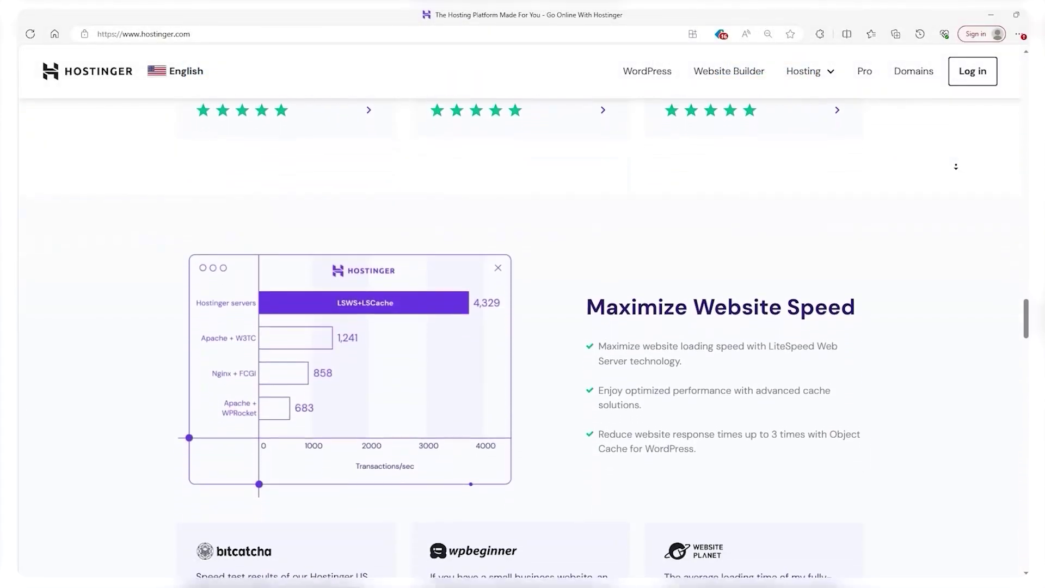
scroll(956, 167, "down", 3)
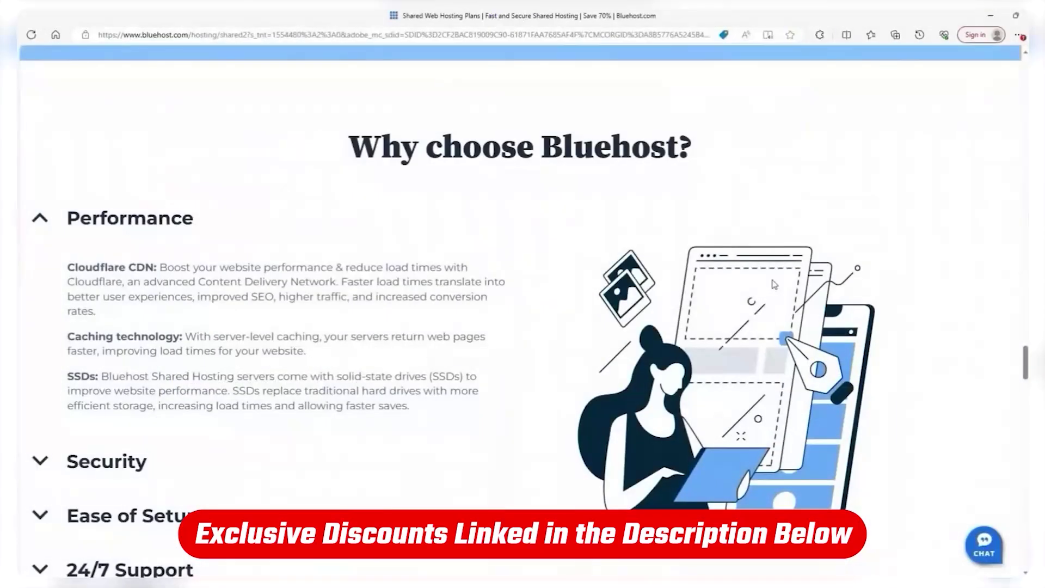
Scroll down Hostinger's homepage past All-In-One Website Solution and Trustpilot reviews to Maximize Website Speed.
scroll(522, 294, "down", 2)
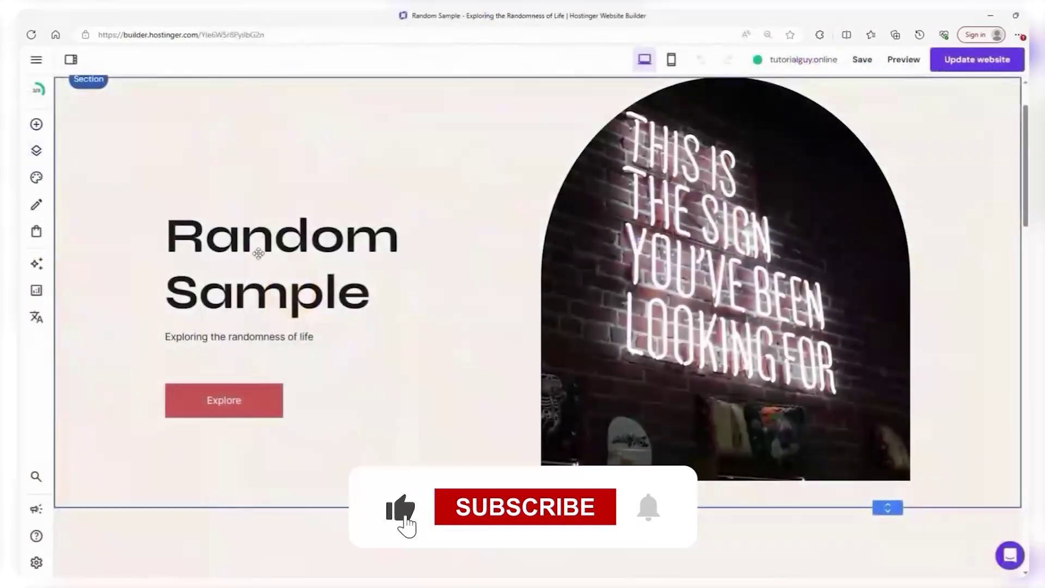
scroll(245, 245, "down", 7)
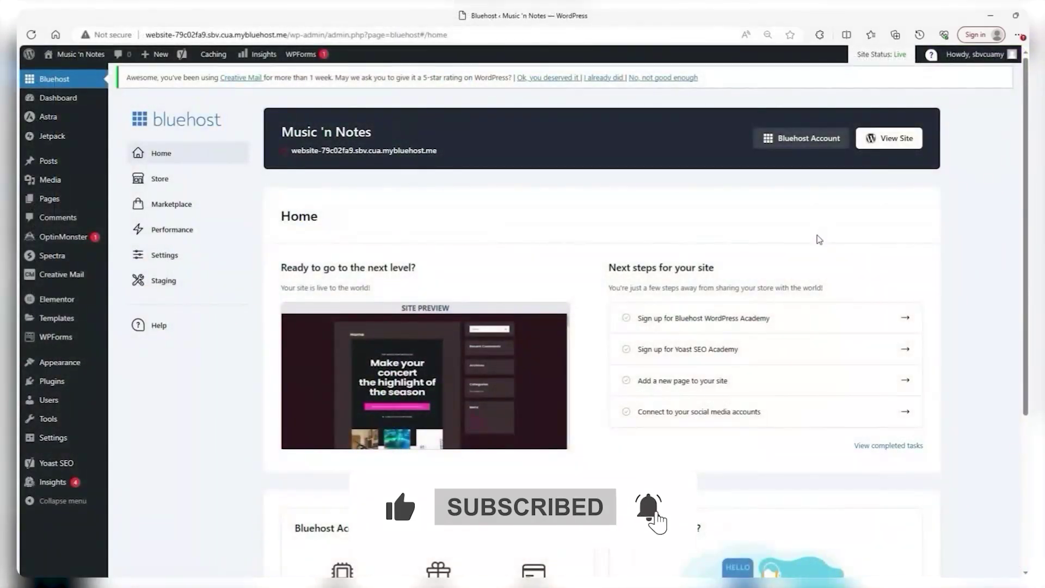
scroll(817, 239, "down", 5)
scroll(739, 282, "up", 5)
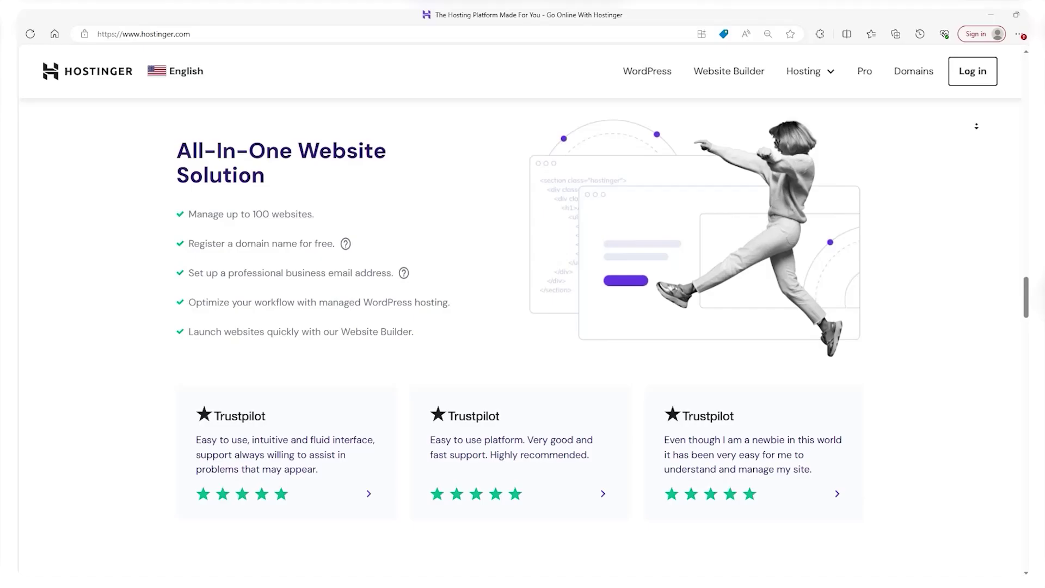
scroll(971, 141, "down", 2)
scroll(970, 140, "down", 7)
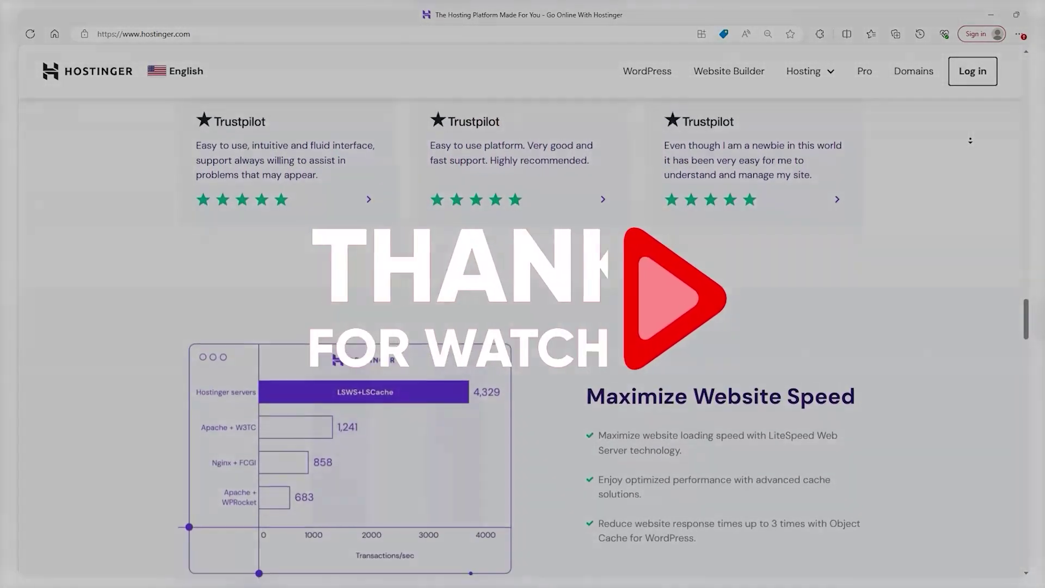
scroll(971, 141, "down", 5)
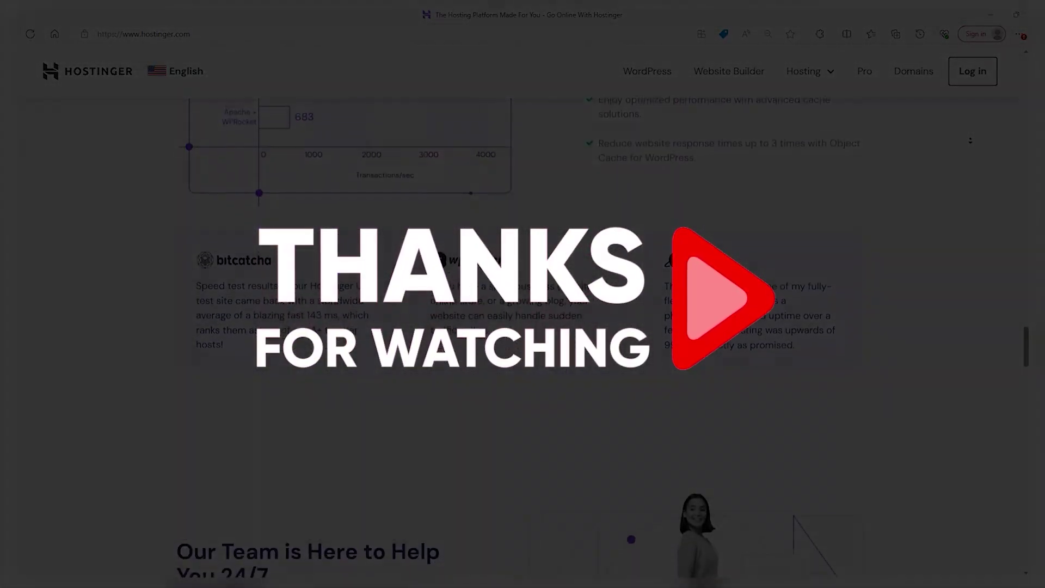